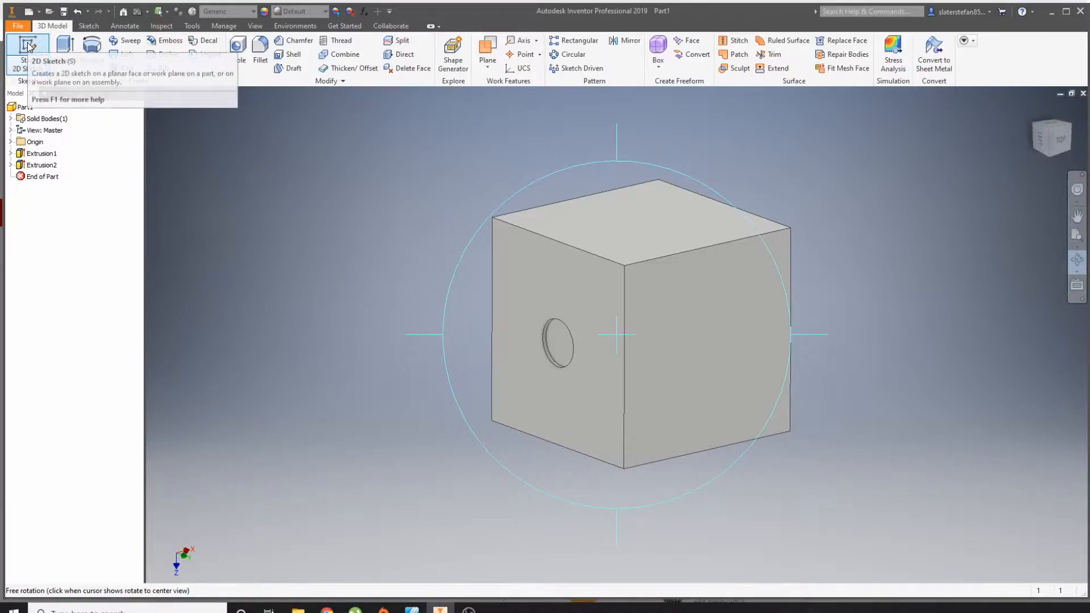
- Start a sketch on the blank face beside the single-dot face and draw two 10 mm circles near its upper-left and lower-right corners
{"action": "left_click", "coordinate": [686, 345]}
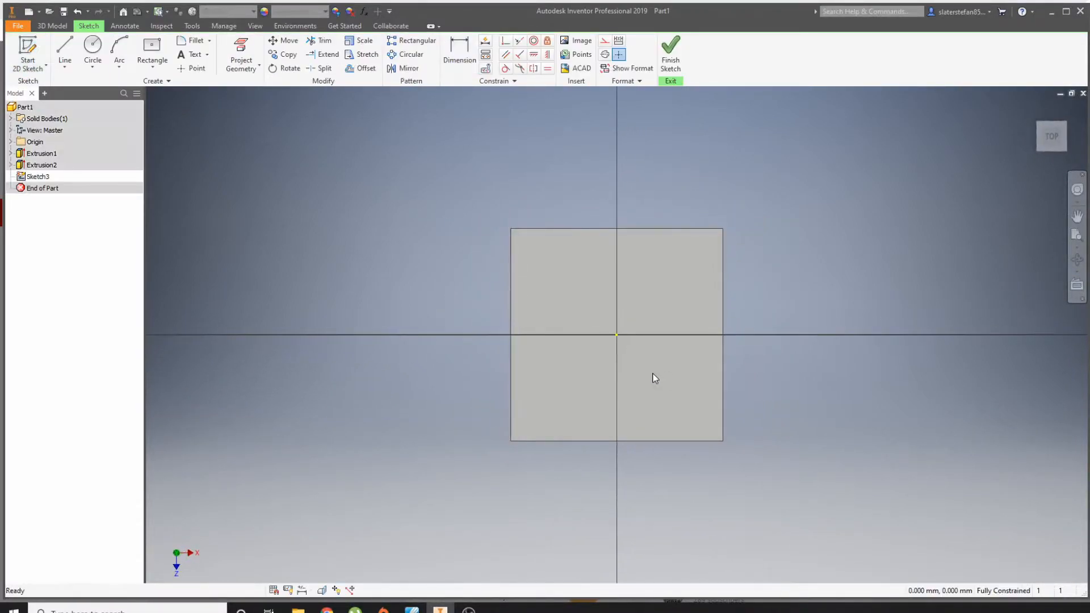
{"action": "left_click", "coordinate": [91, 53]}
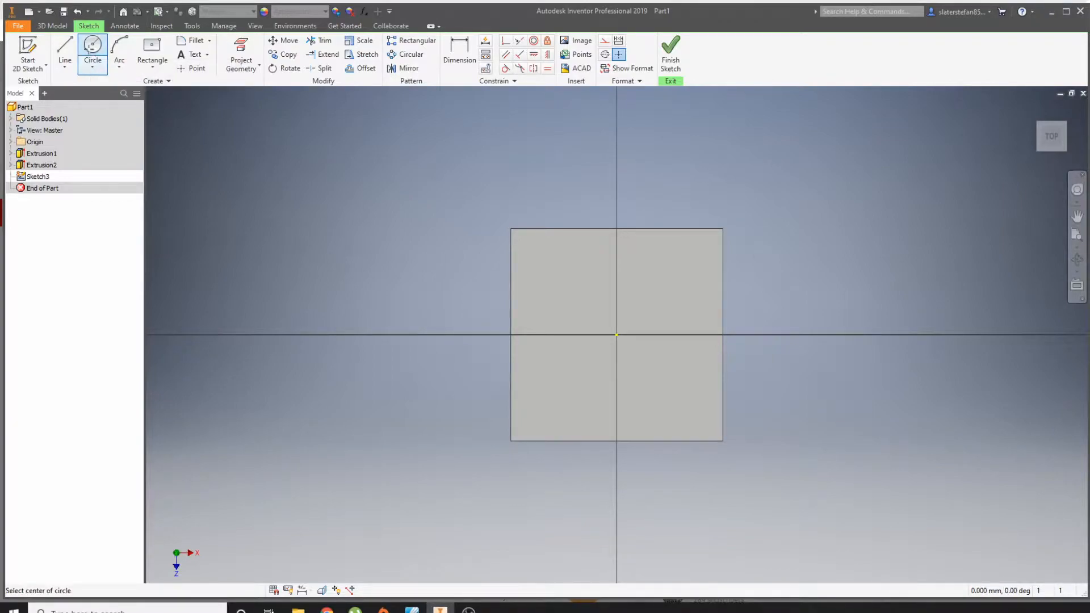
{"action": "left_click", "coordinate": [555, 274]}
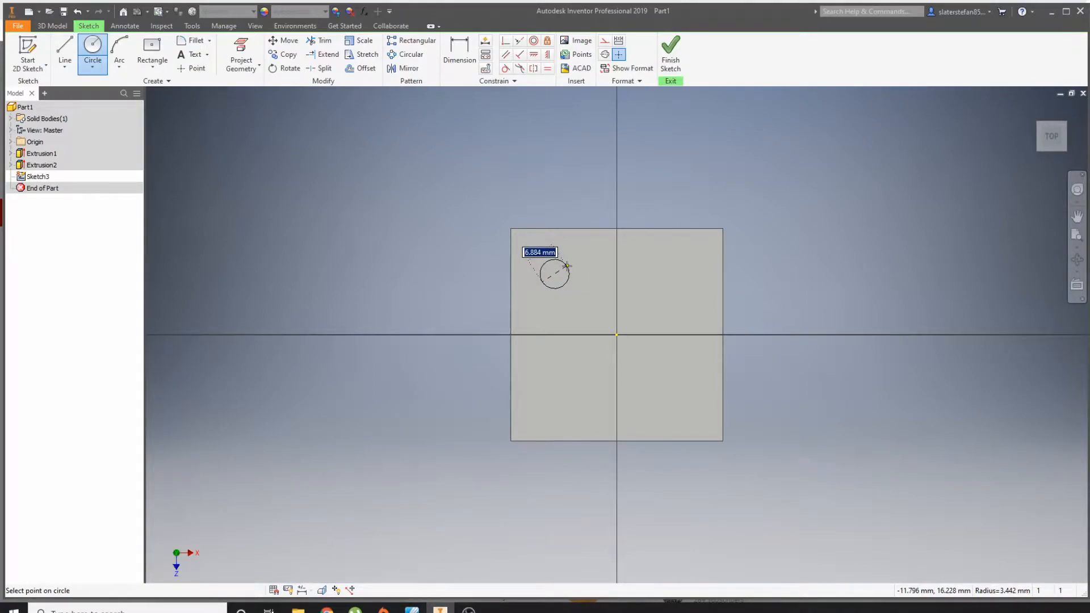
{"action": "type", "text": "10"}
{"action": "key", "text": "Return"}
{"action": "left_click", "coordinate": [673, 394]}
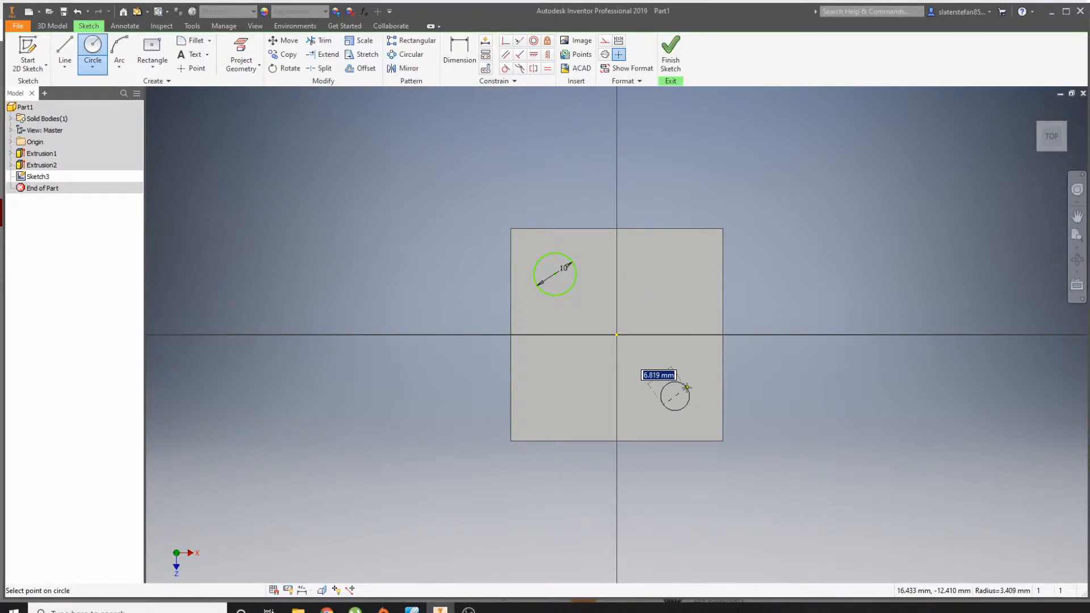
{"action": "type", "text": "10"}
{"action": "key", "text": "Return"}
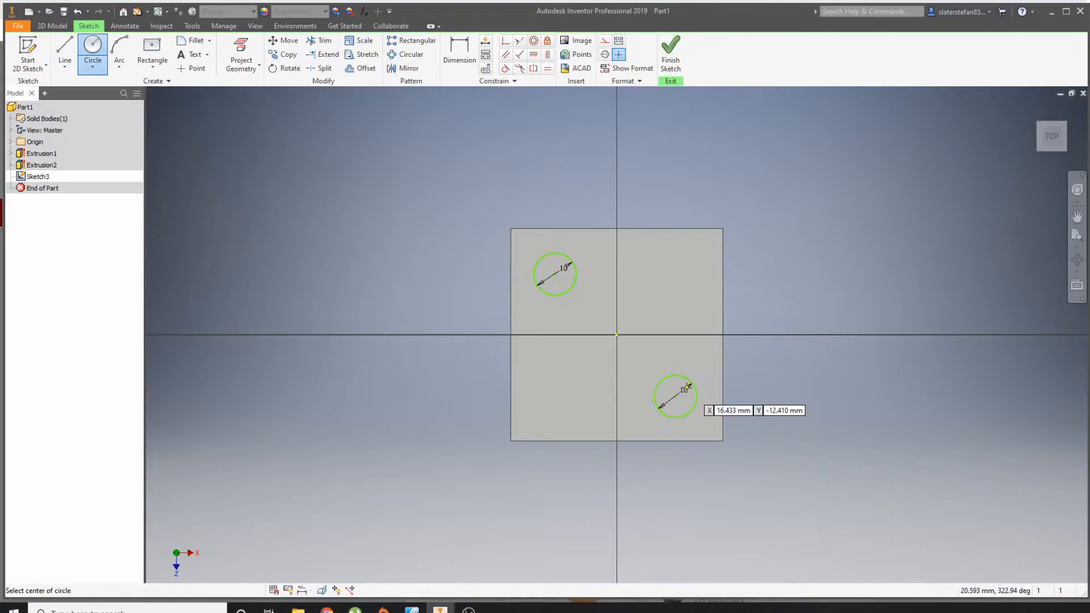
- Dimension the upper-left circle's centre 12.5 mm from the face's top edge
{"action": "left_click", "coordinate": [468, 56]}
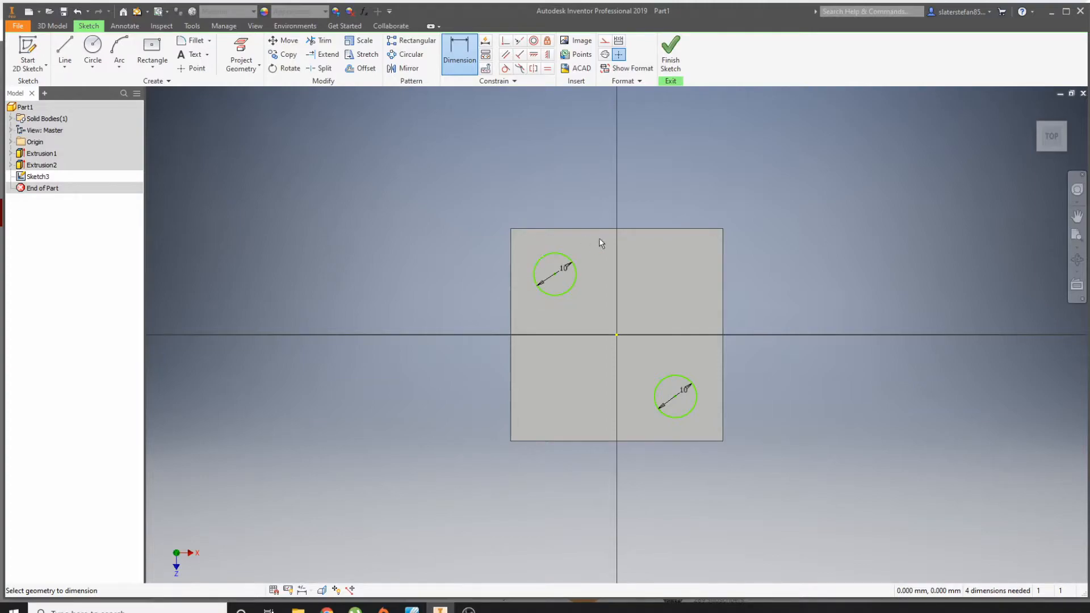
{"action": "left_click", "coordinate": [553, 281]}
{"action": "left_click", "coordinate": [557, 278]}
{"action": "left_click", "coordinate": [558, 228]}
{"action": "left_click", "coordinate": [554, 276]}
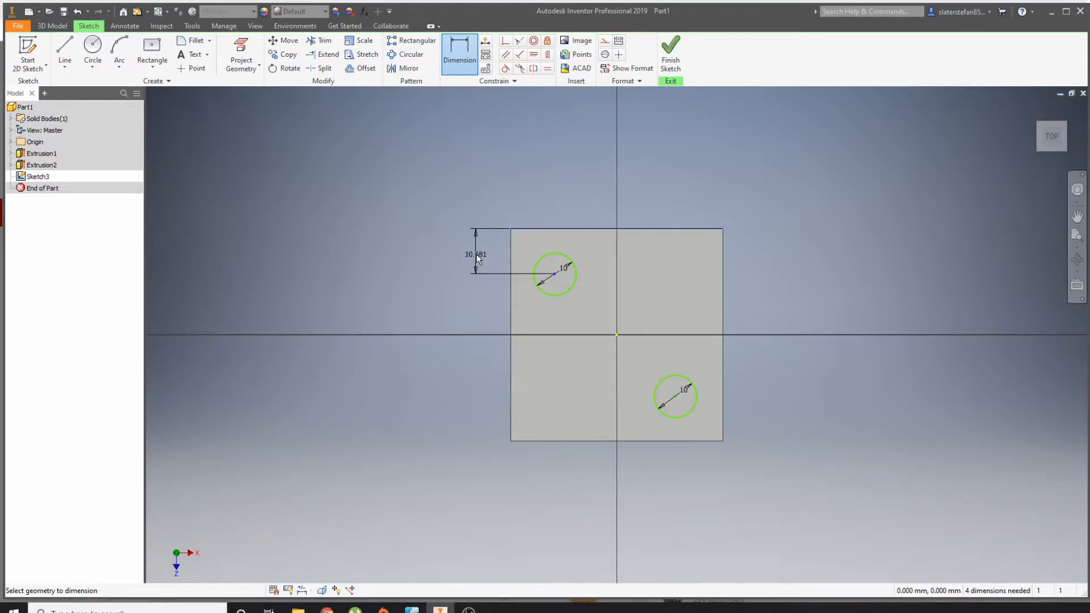
{"action": "left_click", "coordinate": [475, 255]}
{"action": "type", "text": "12.5"}
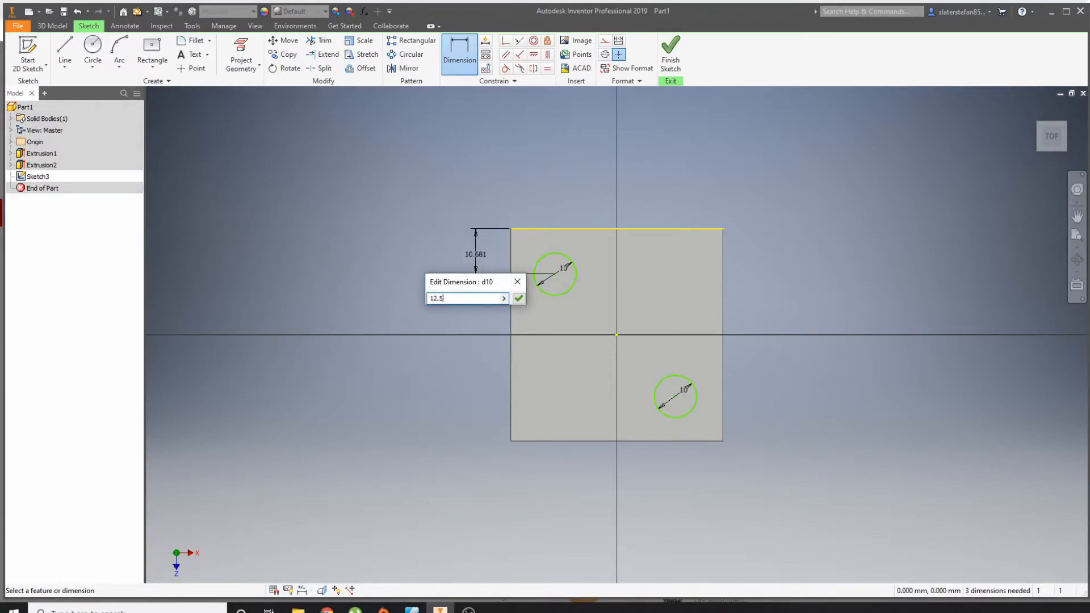
{"action": "key", "text": "Return"}
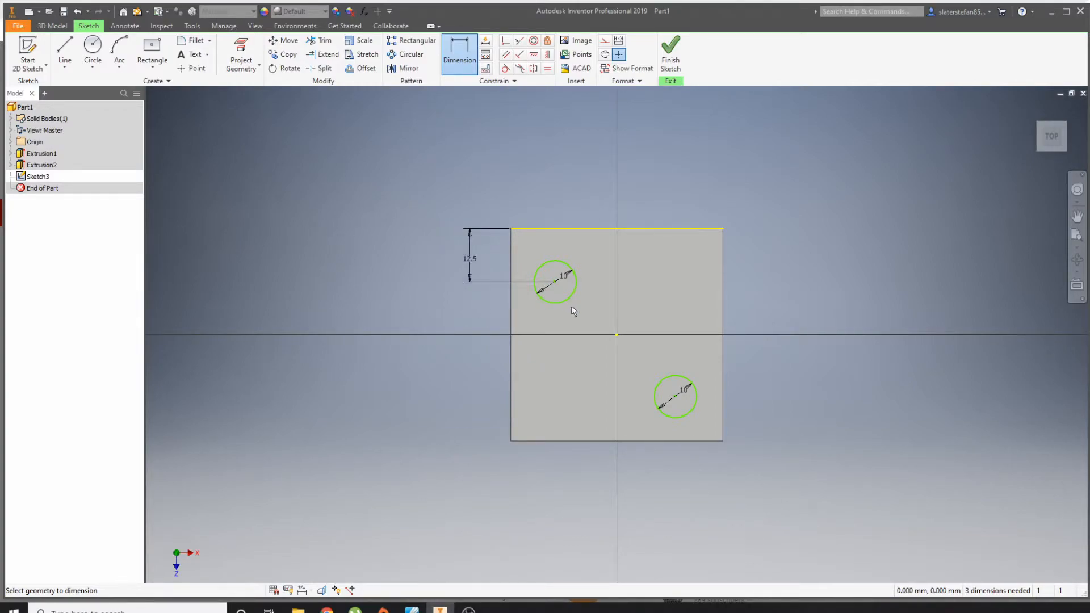
- Dimension the upper-left circle's centre 12.5 mm from the face's left edge
{"action": "left_click", "coordinate": [511, 253]}
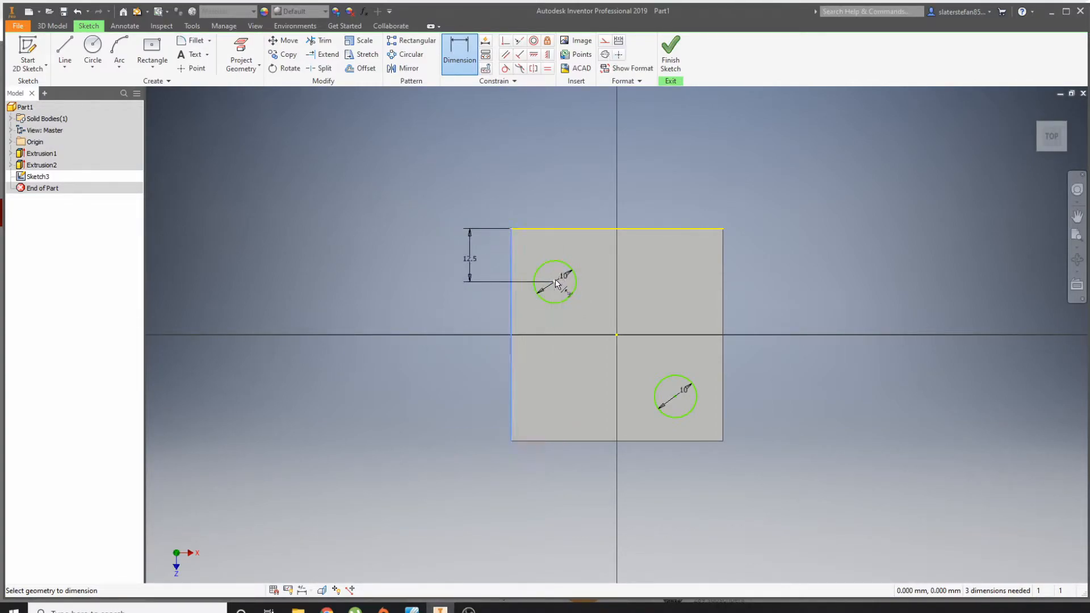
{"action": "left_click", "coordinate": [555, 282]}
{"action": "left_click", "coordinate": [539, 192]}
{"action": "type", "text": "12.5"}
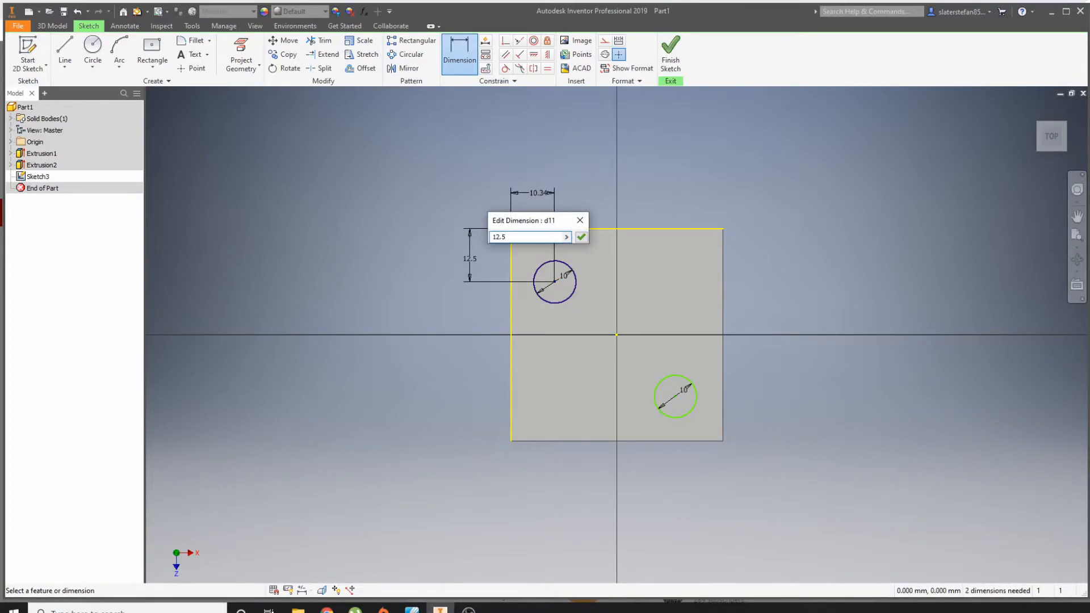
{"action": "key", "text": "Return"}
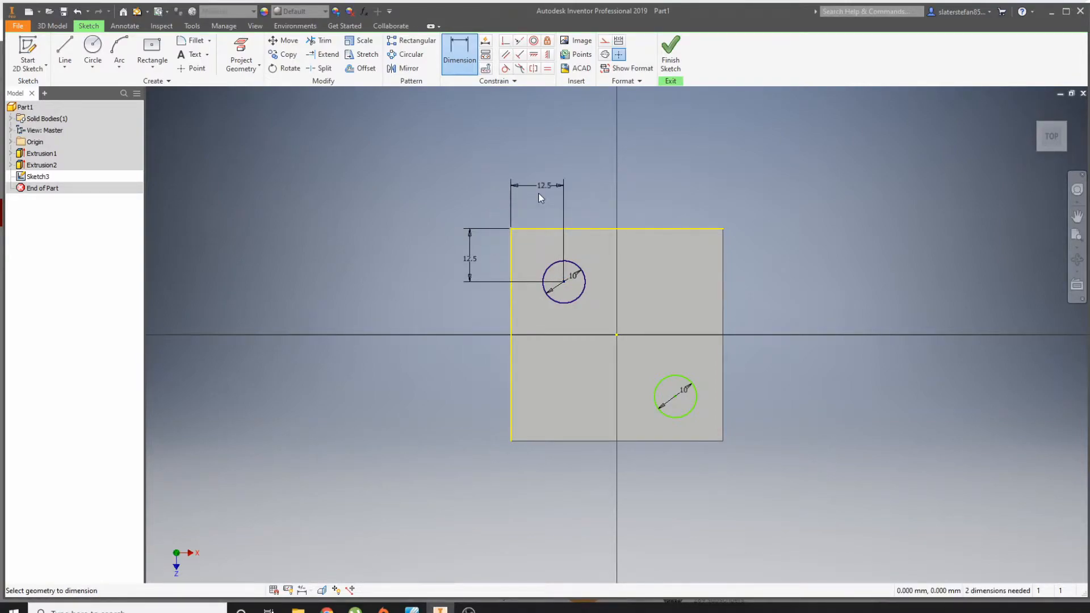
- Dimension the lower-right circle's centre 12.5 mm from the face's bottom edge
{"action": "left_click", "coordinate": [577, 280]}
{"action": "left_click", "coordinate": [573, 276]}
{"action": "left_click", "coordinate": [668, 441]}
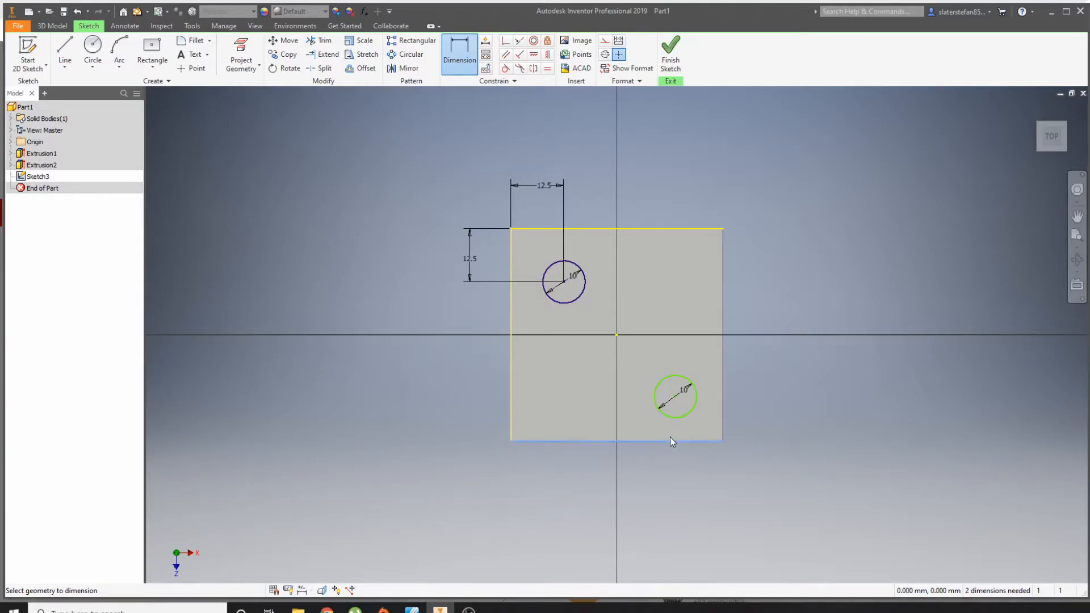
{"action": "left_click", "coordinate": [676, 399]}
{"action": "left_click", "coordinate": [776, 414]}
{"action": "type", "text": "12.5"}
{"action": "key", "text": "Return"}
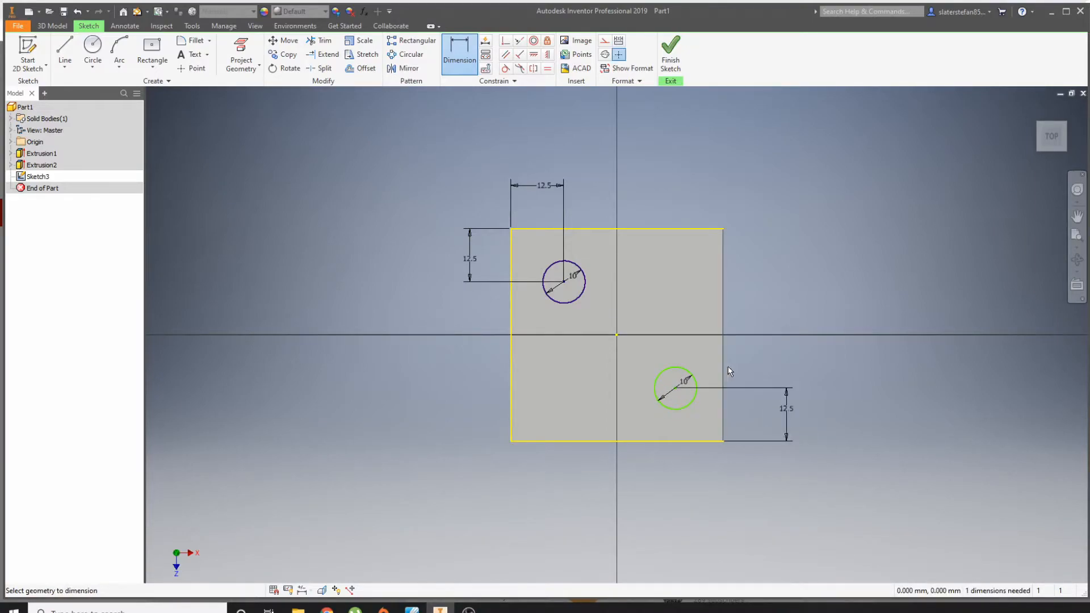
- Dimension the lower-right circle's centre 12.5 mm from the face's right edge and finish the sketch
{"action": "left_click", "coordinate": [723, 367]}
{"action": "left_click", "coordinate": [675, 388]}
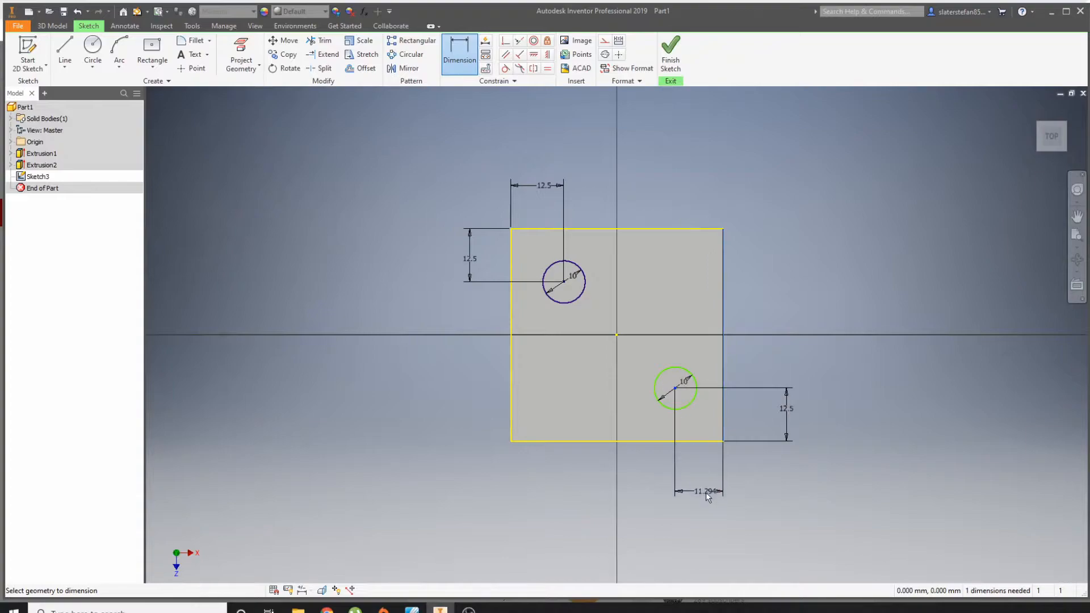
{"action": "left_click", "coordinate": [704, 492]}
{"action": "type", "text": "12.5"}
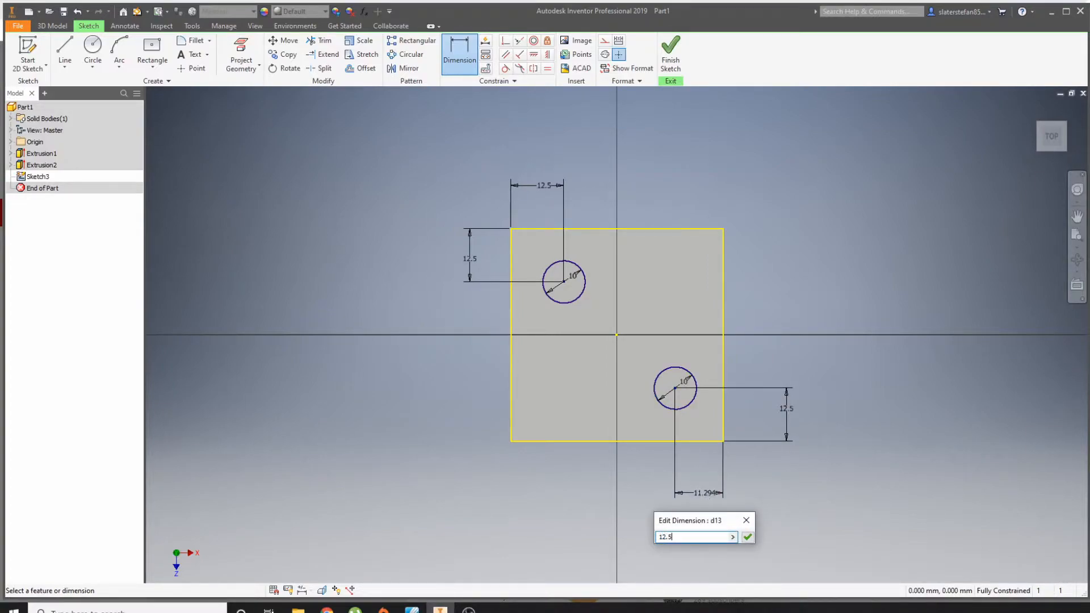
{"action": "key", "text": "Return"}
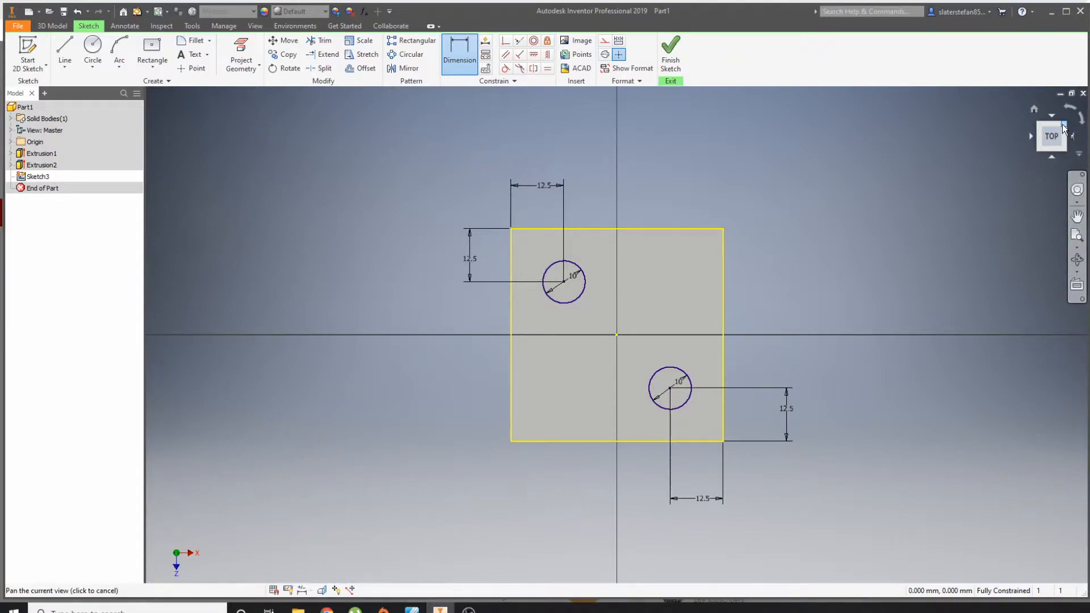
{"action": "left_click", "coordinate": [670, 62]}
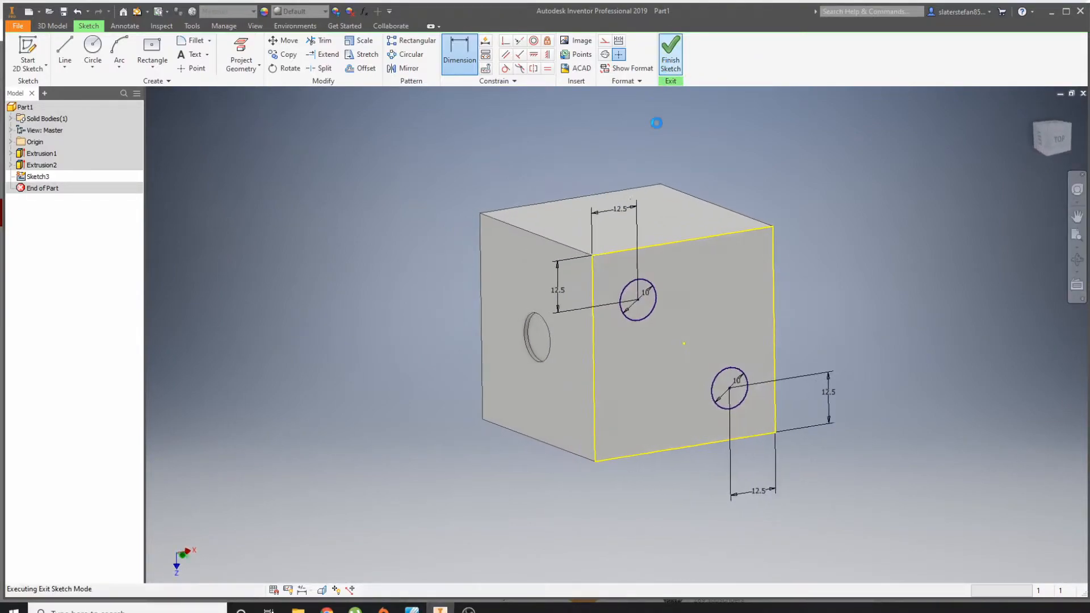
{"action": "middle_click_drag", "start_coordinate": [681, 165], "coordinate": [616, 164]}
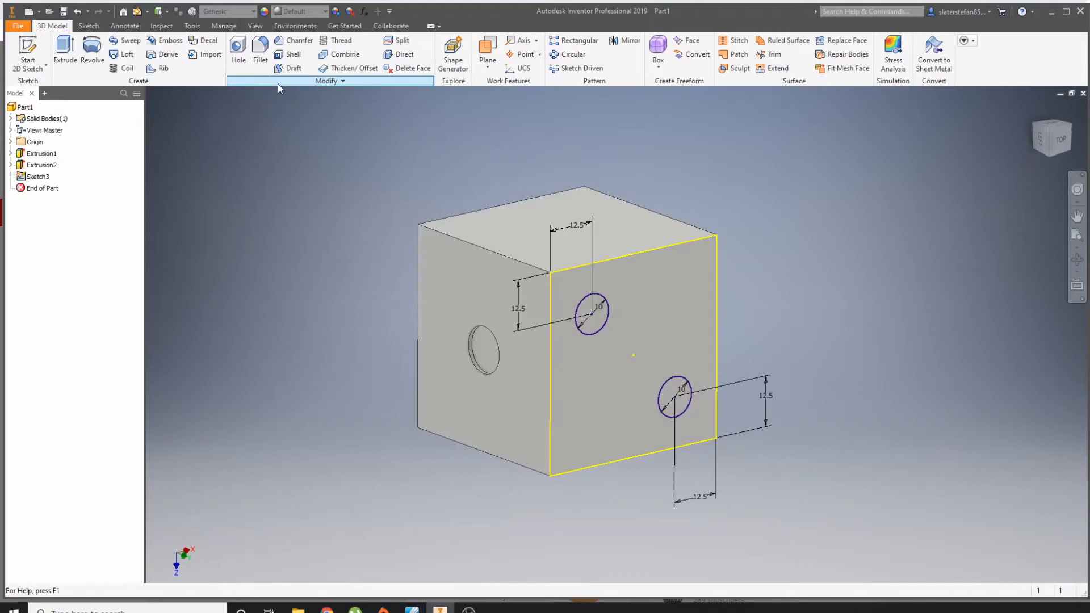
{"action": "left_click", "coordinate": [67, 55]}
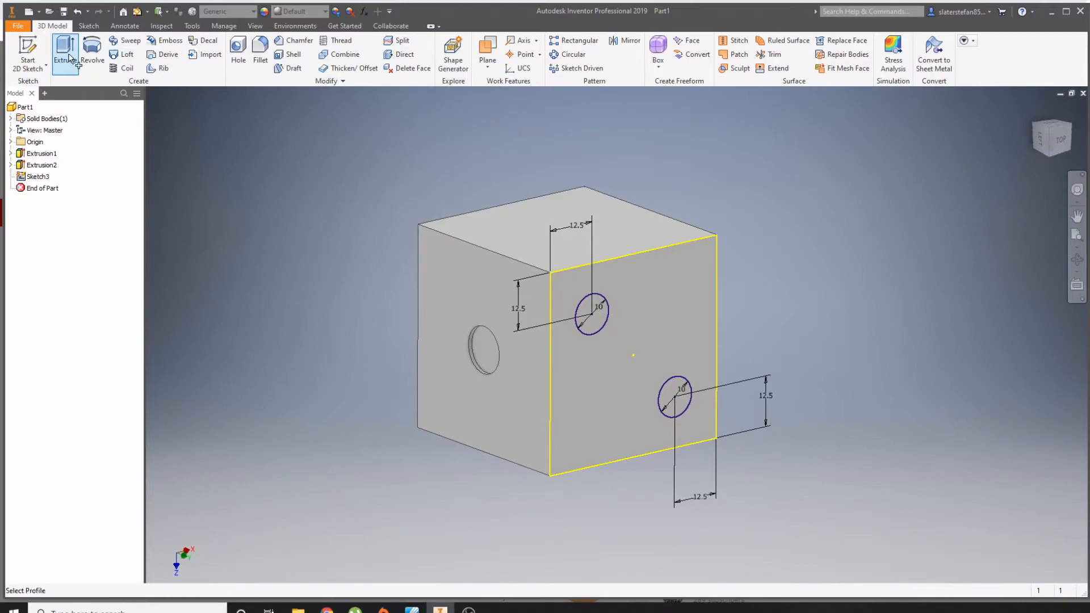
{"action": "left_click", "coordinate": [599, 322]}
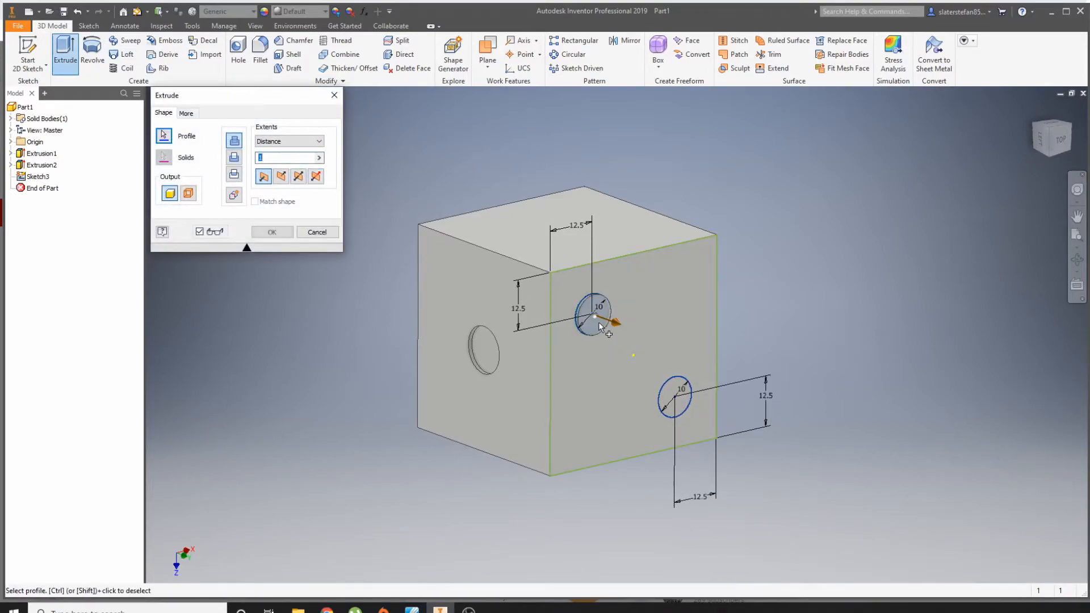
{"action": "left_click", "coordinate": [675, 397]}
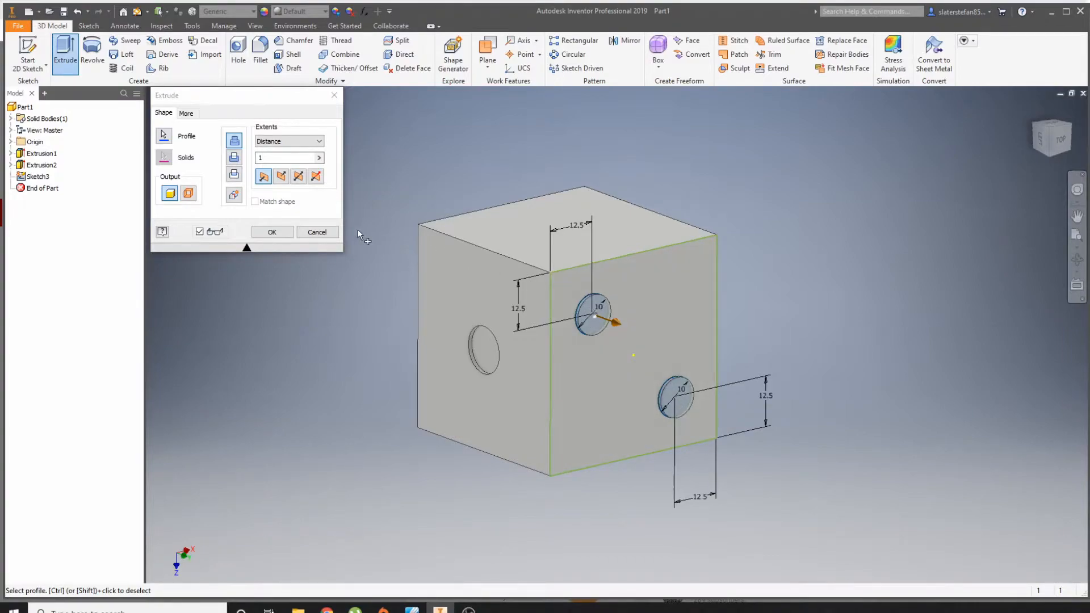
{"action": "left_click", "coordinate": [315, 230]}
- Try extruding only the upper-left circle by 1 mm and undo the extrusion
{"action": "left_click", "coordinate": [72, 63]}
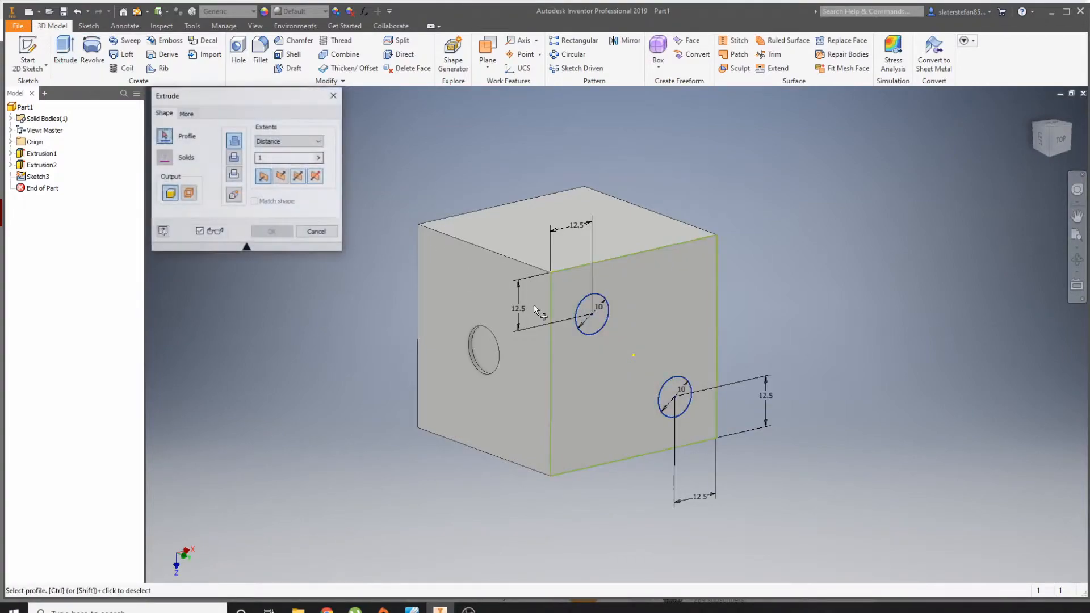
{"action": "left_click", "coordinate": [591, 320]}
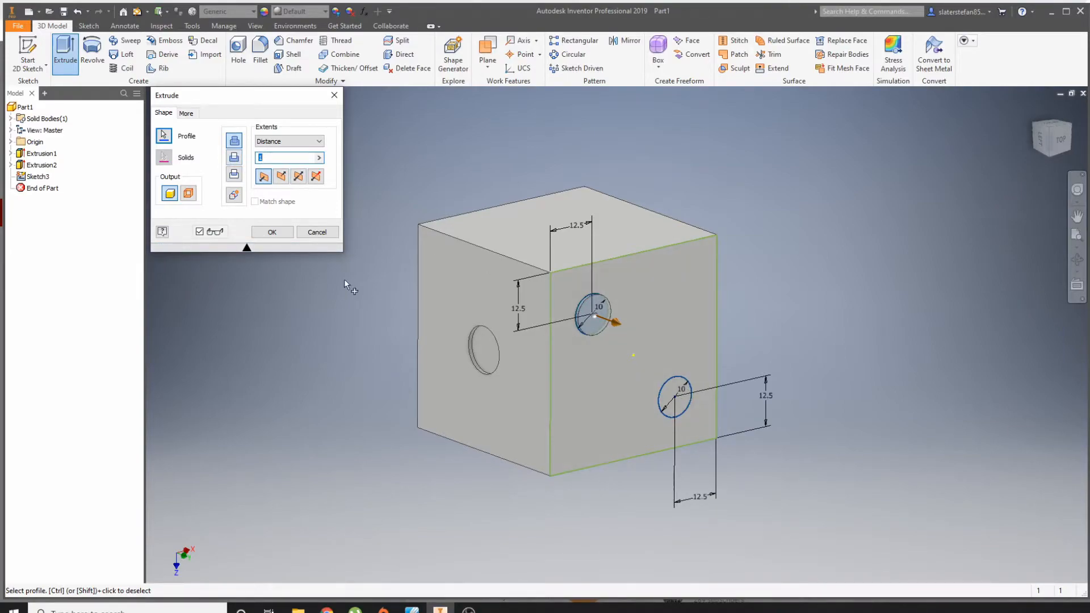
{"action": "left_click", "coordinate": [273, 232]}
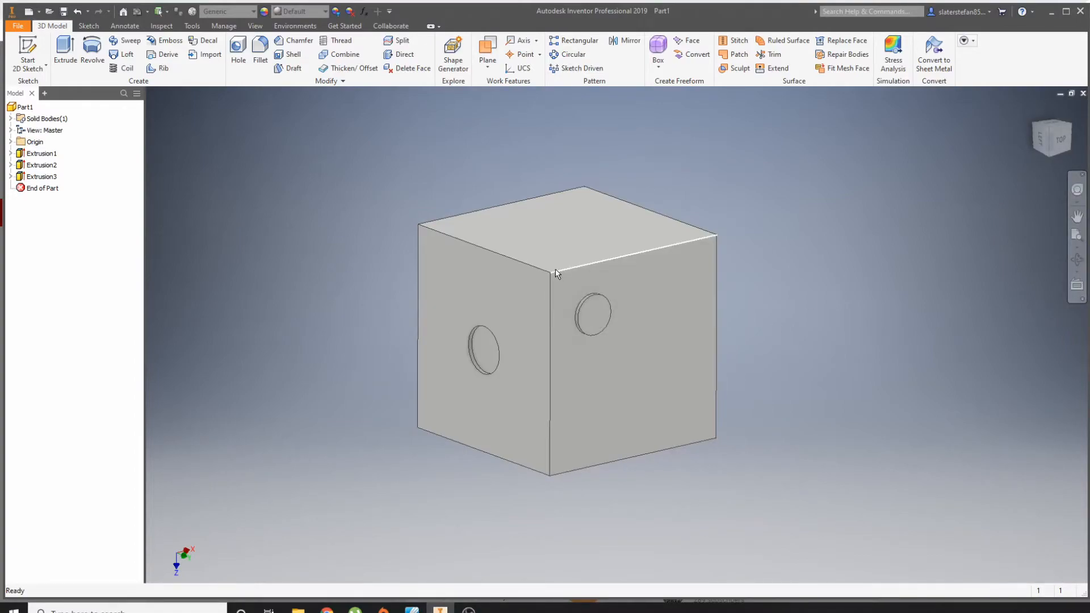
{"action": "left_click", "coordinate": [77, 12]}
- Extrude both circles as a cut 1 mm deep into the cube
{"action": "left_click", "coordinate": [66, 52]}
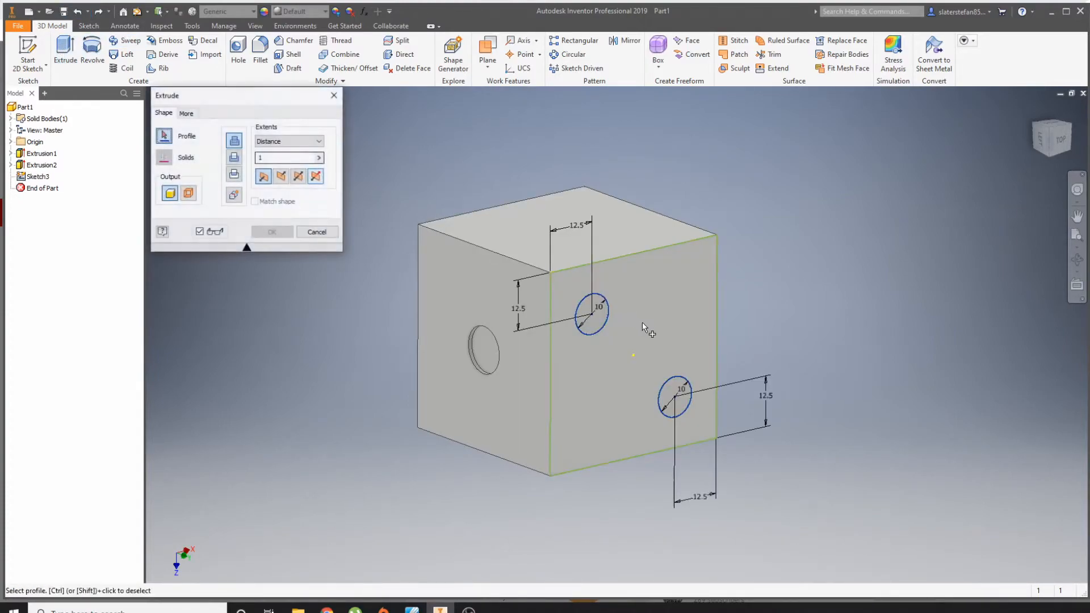
{"action": "left_click", "coordinate": [593, 317]}
{"action": "left_click", "coordinate": [671, 398]}
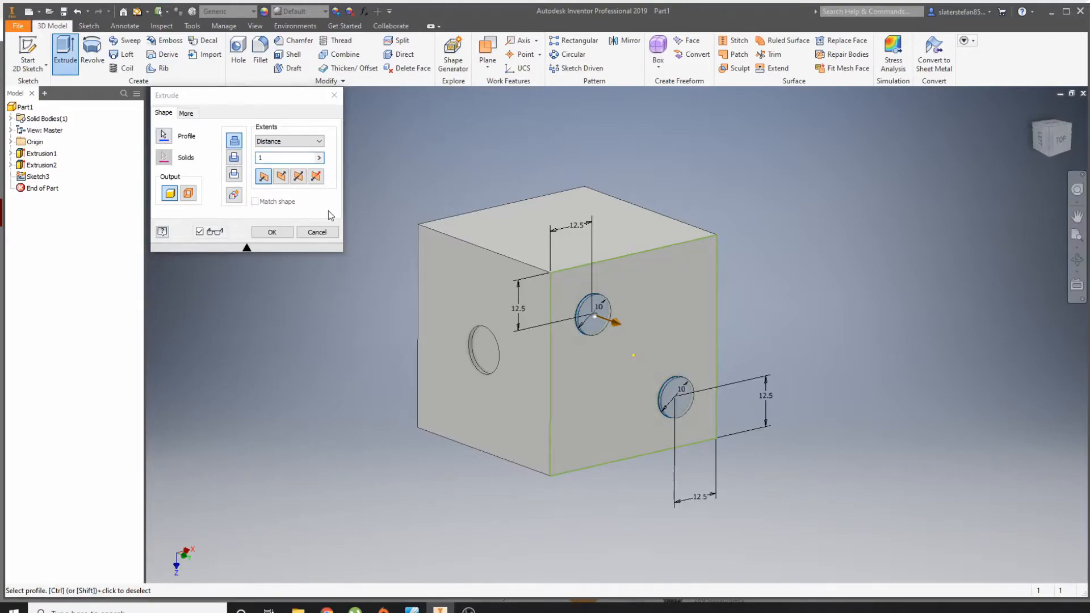
{"action": "left_click", "coordinate": [236, 158]}
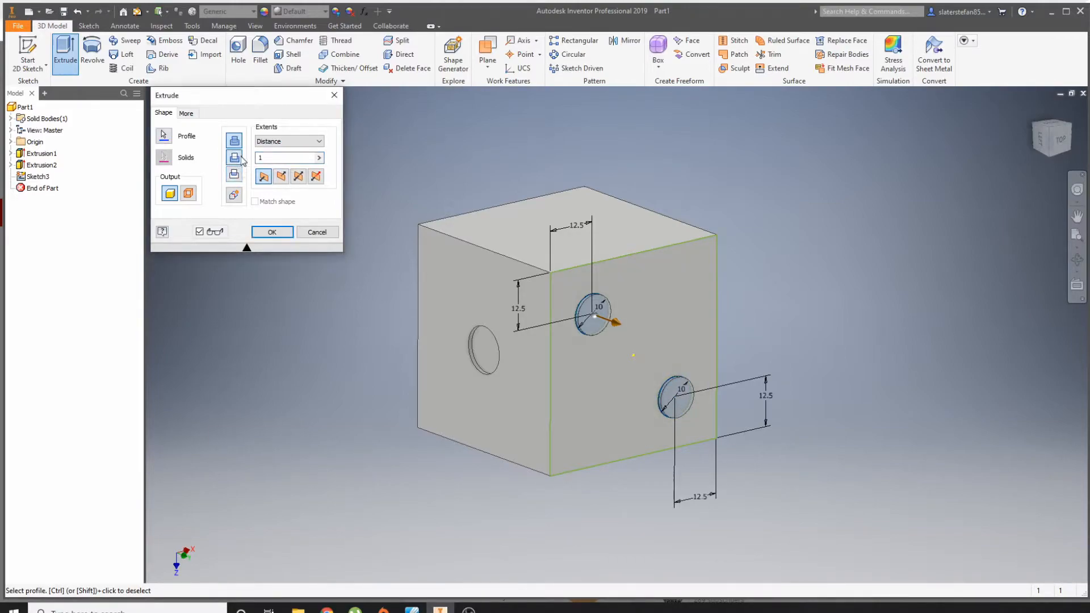
{"action": "left_click", "coordinate": [272, 232]}
- Start a sketch on the blank face adjoining both dotted faces and draw a 10 mm circle near its upper-left corner
{"action": "key", "text": "s"}
{"action": "left_click", "coordinate": [523, 231]}
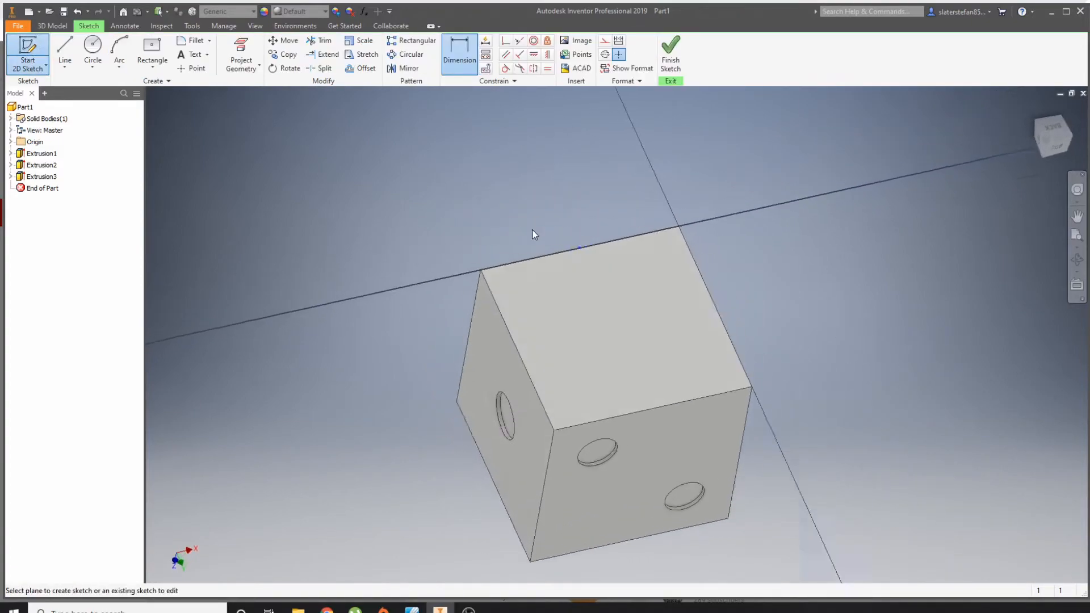
{"action": "key", "text": "c"}
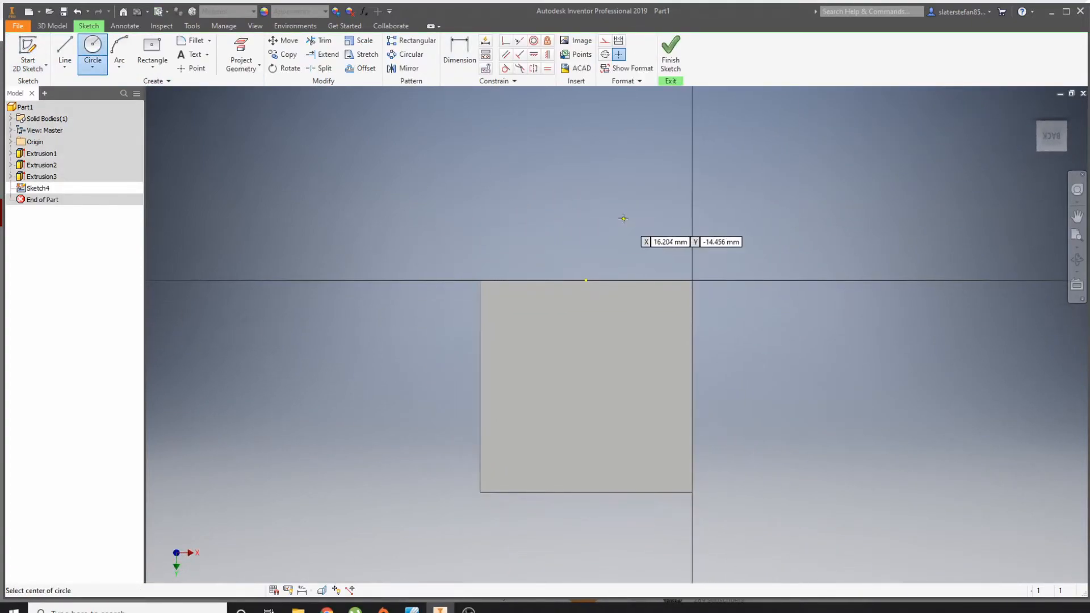
{"action": "left_click", "coordinate": [529, 326]}
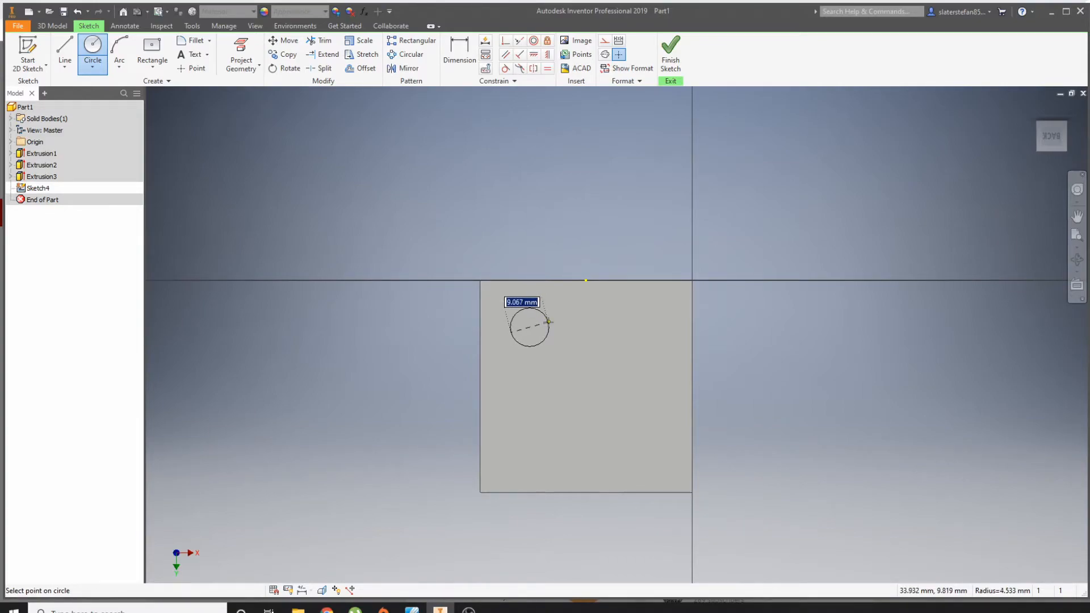
{"action": "type", "text": "10"}
{"action": "key", "text": "Return"}
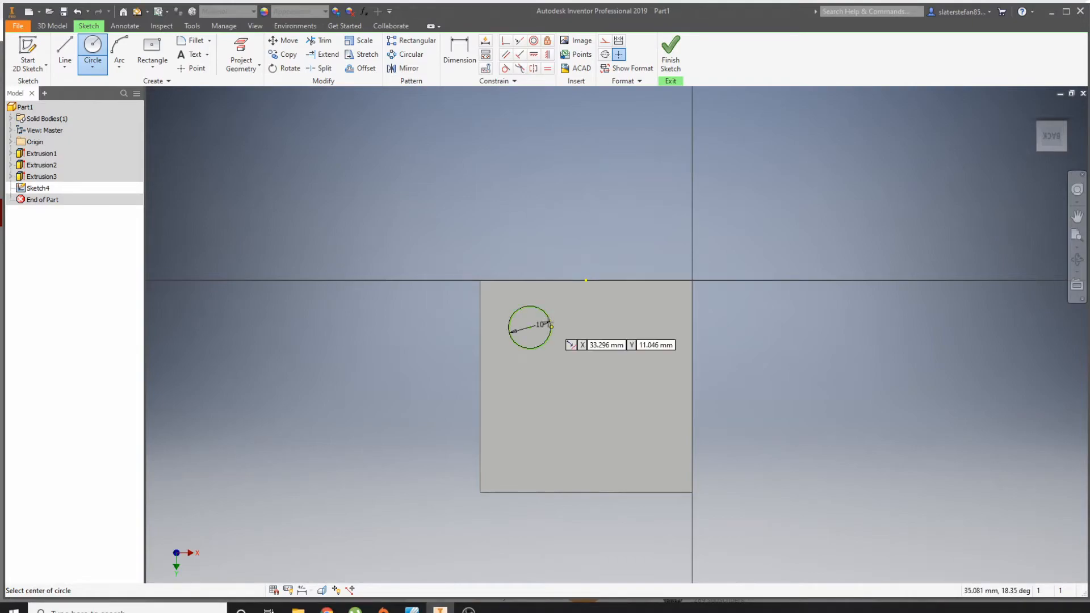
- Draw a circle near the middle of the face and a 10 mm circle near its lower-right corner
{"action": "left_click", "coordinate": [586, 399]}
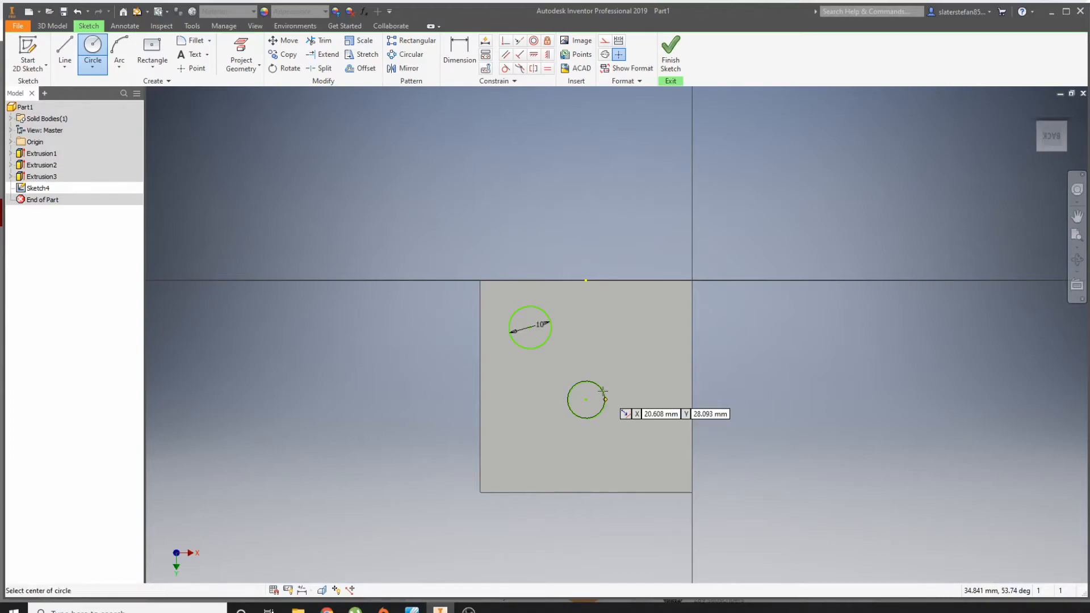
{"action": "left_click", "coordinate": [603, 392]}
{"action": "left_click", "coordinate": [642, 453]}
{"action": "type", "text": "10"}
{"action": "key", "text": "Return"}
- Dimension the upper-left circle's centre 12.5 mm from the top edge of the three-circle face
{"action": "left_click", "coordinate": [459, 51]}
{"action": "left_click", "coordinate": [538, 280]}
{"action": "left_click", "coordinate": [538, 293]}
{"action": "left_click", "coordinate": [538, 280]}
{"action": "left_click", "coordinate": [529, 326]}
{"action": "left_click", "coordinate": [434, 315]}
{"action": "type", "text": "12.5"}
{"action": "key", "text": "Return"}
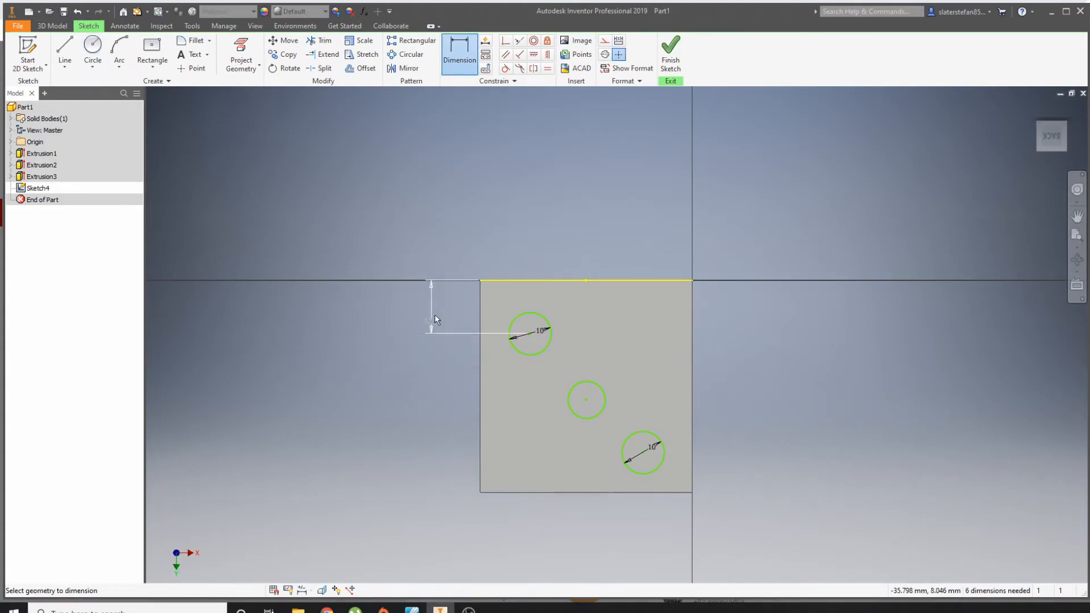
- Dimension the upper-left circle's centre 12.5 mm from the left edge of the face
{"action": "left_click", "coordinate": [480, 349]}
{"action": "left_click", "coordinate": [529, 333]}
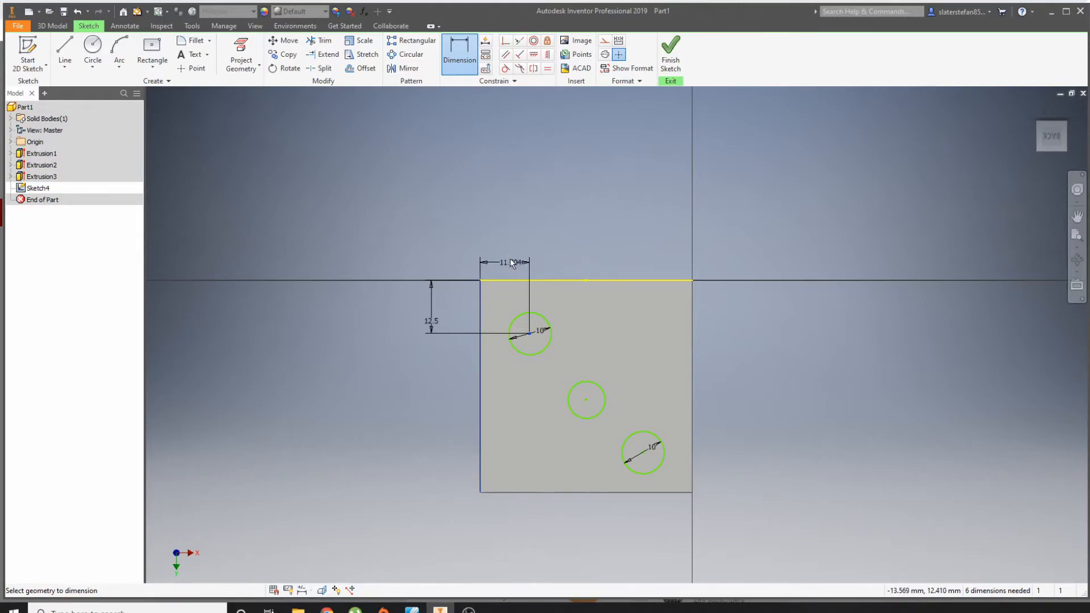
{"action": "left_click", "coordinate": [499, 250]}
{"action": "type", "text": "12.5"}
{"action": "key", "text": "Return"}
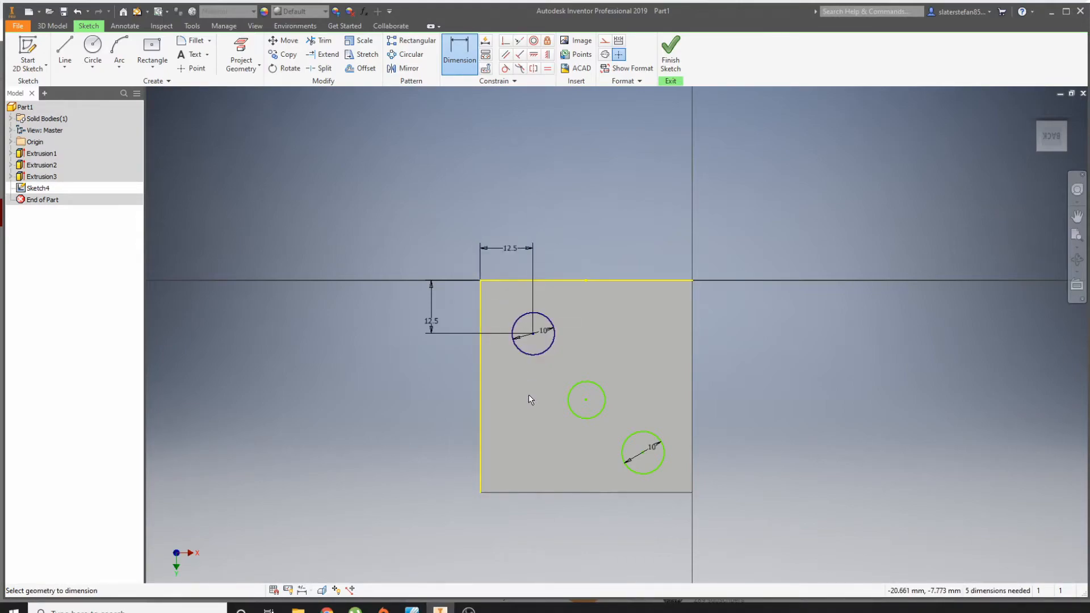
- Dimension the middle circle's centre 25 mm from the left edge of the face
{"action": "left_click", "coordinate": [482, 403]}
{"action": "left_click", "coordinate": [586, 400]}
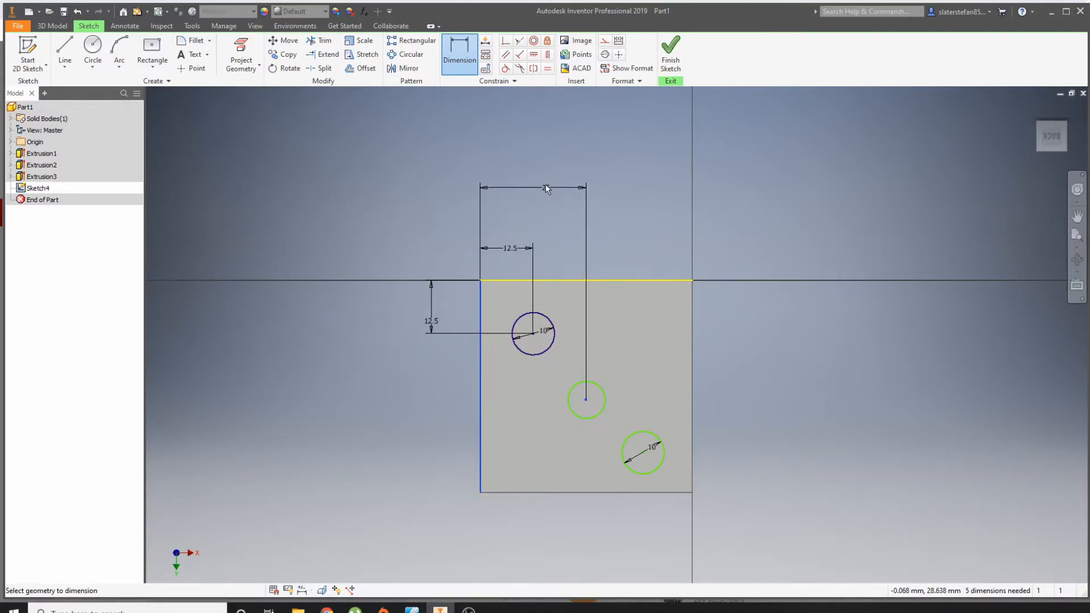
{"action": "left_click", "coordinate": [543, 183]}
{"action": "type", "text": "12."}
{"action": "type", "text": "5"}
{"action": "key", "text": "Return"}
- Dimension the middle circle's centre 25 mm from the top edge of the face
{"action": "left_click", "coordinate": [610, 280]}
{"action": "left_click", "coordinate": [586, 399]}
{"action": "left_click", "coordinate": [763, 342]}
{"action": "type", "text": "2"}
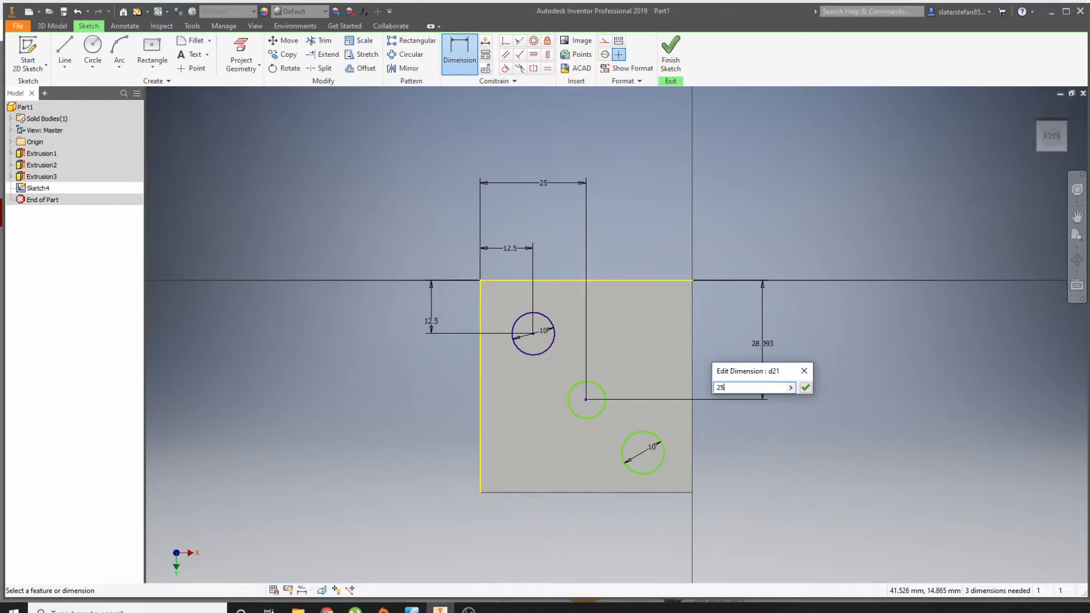
{"action": "type", "text": "5"}
{"action": "key", "text": "Return"}
- Dimension the lower-right circle's centre 12.5 mm from the bottom edge of the face
{"action": "left_click", "coordinate": [619, 492]}
{"action": "left_click", "coordinate": [643, 453]}
{"action": "left_click", "coordinate": [738, 466]}
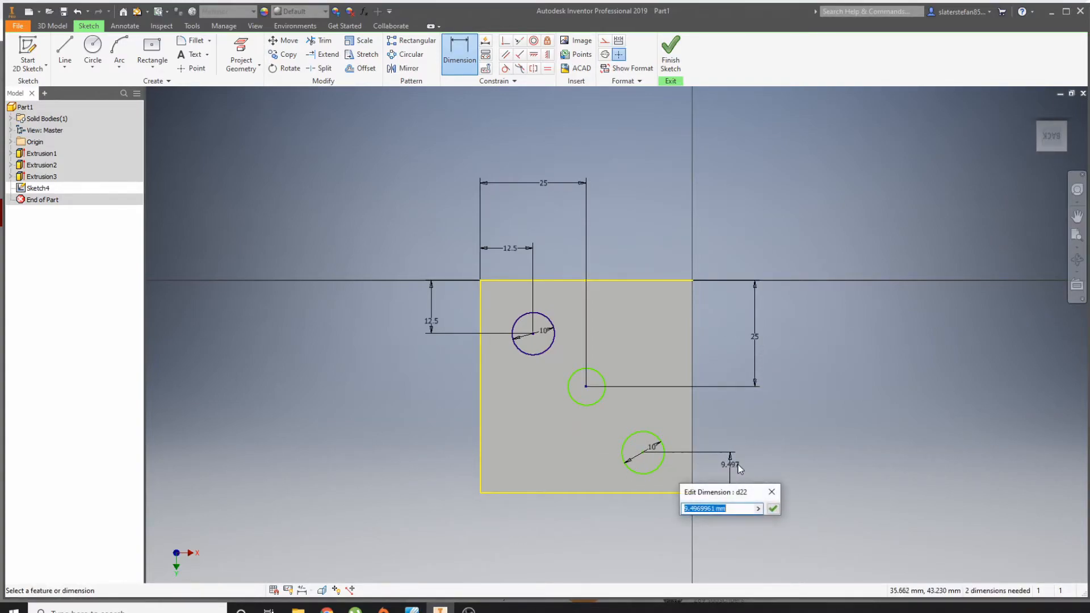
{"action": "type", "text": "12.5"}
{"action": "key", "text": "Return"}
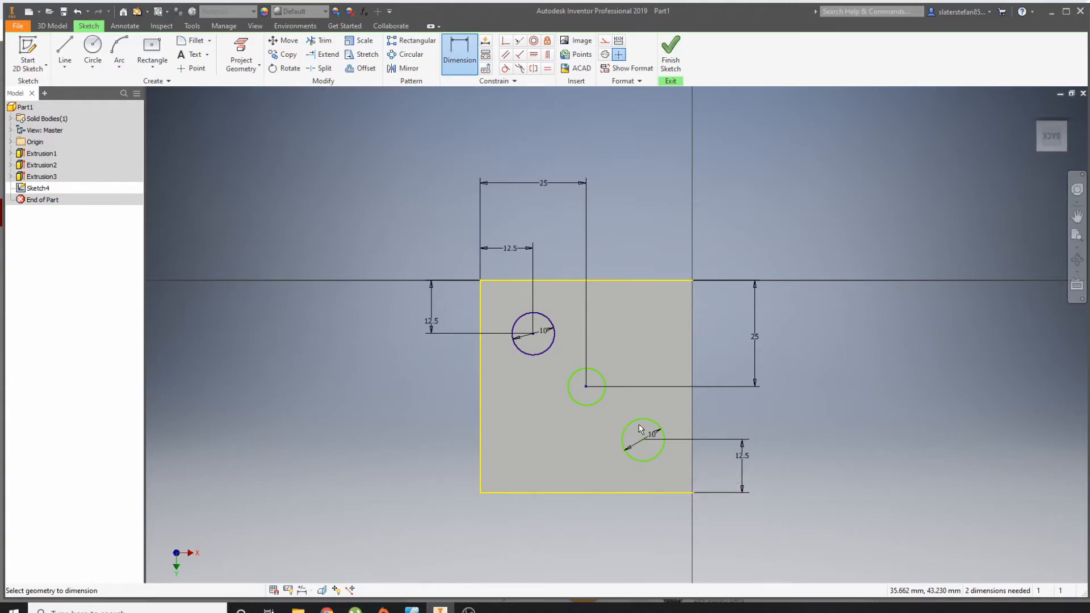
- Dimension the middle circle with a diameter of 10 mm
{"action": "left_click", "coordinate": [605, 394]}
{"action": "left_click", "coordinate": [681, 223]}
{"action": "type", "text": "12."}
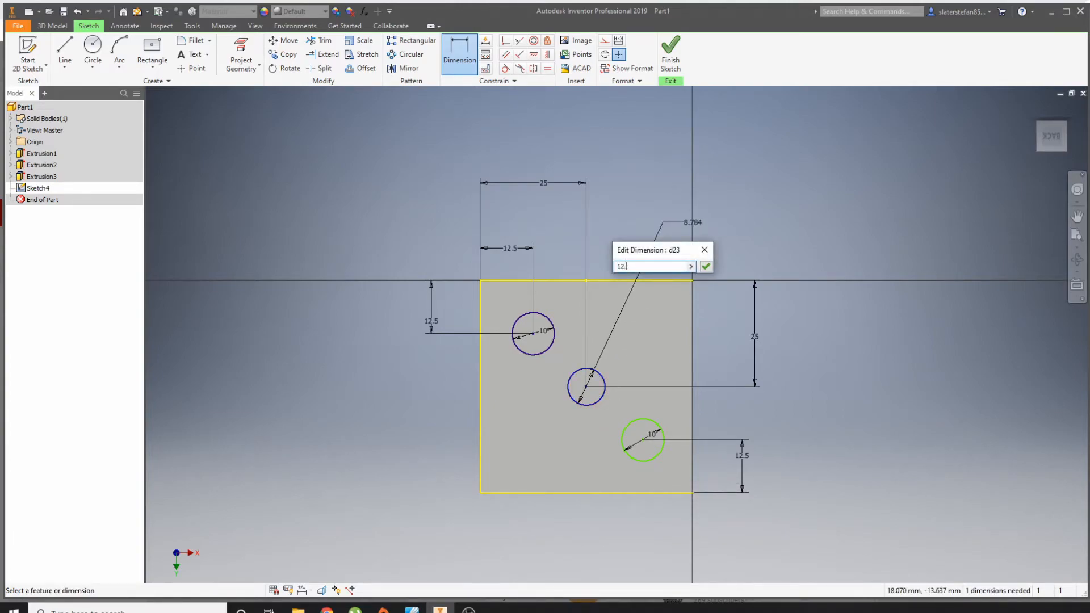
{"action": "type", "text": "0"}
{"action": "key", "text": "Return"}
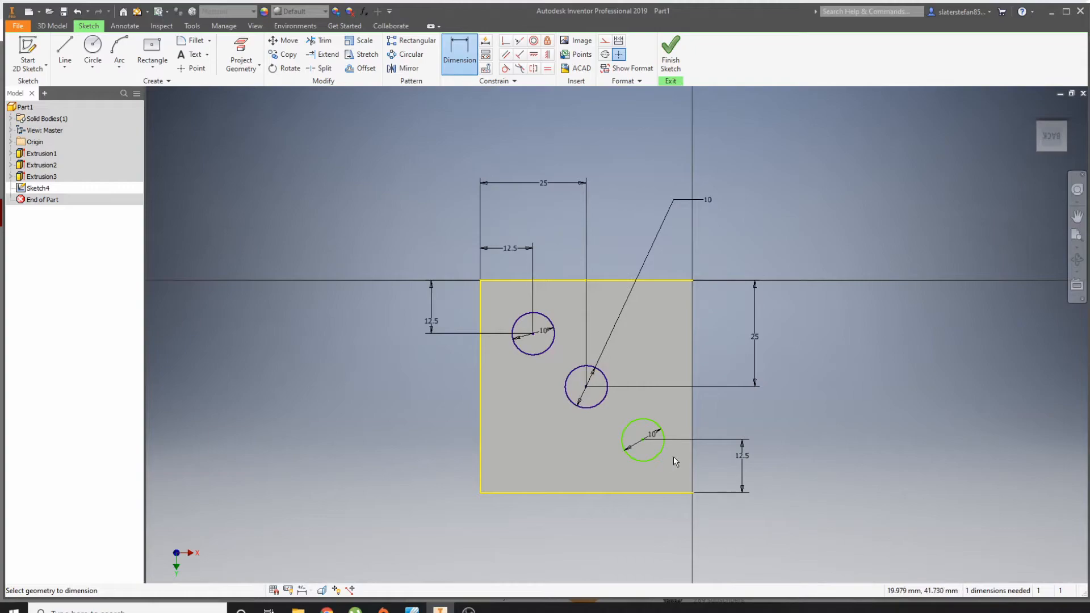
- Dimension the lower-right circle's centre 12.5 mm from the right edge of the face and finish the sketch
{"action": "left_click", "coordinate": [690, 422]}
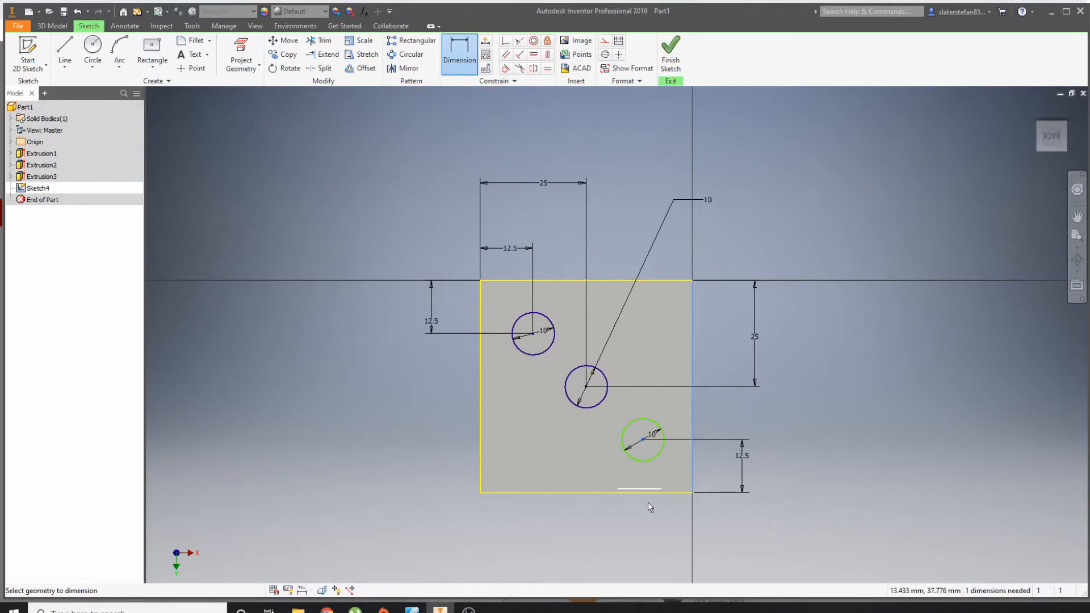
{"action": "left_click", "coordinate": [661, 531]}
{"action": "type", "text": "12.5"}
{"action": "key", "text": "Return"}
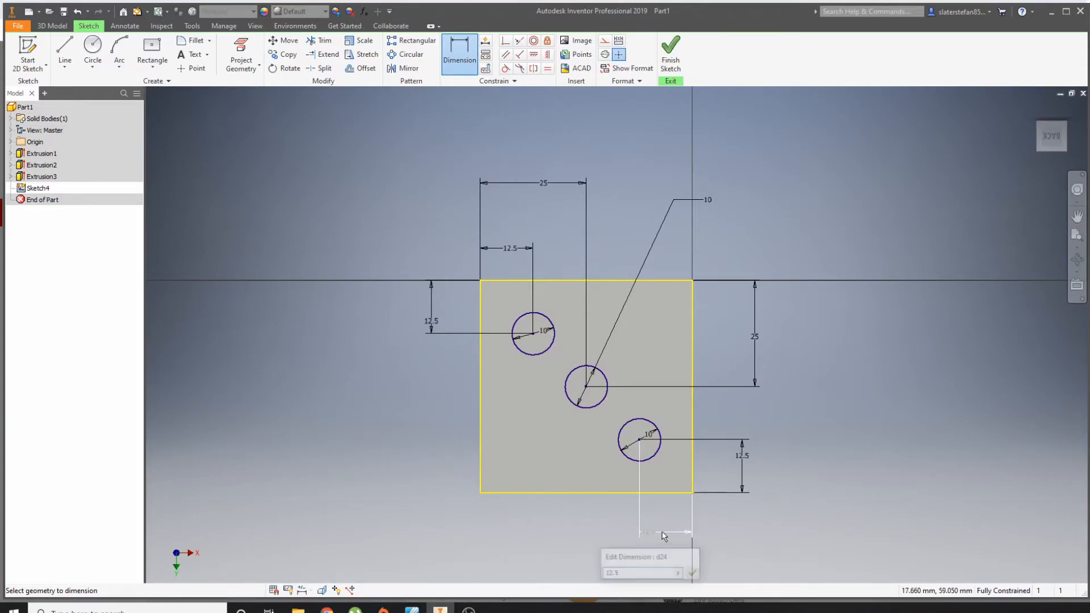
{"action": "left_click", "coordinate": [671, 54]}
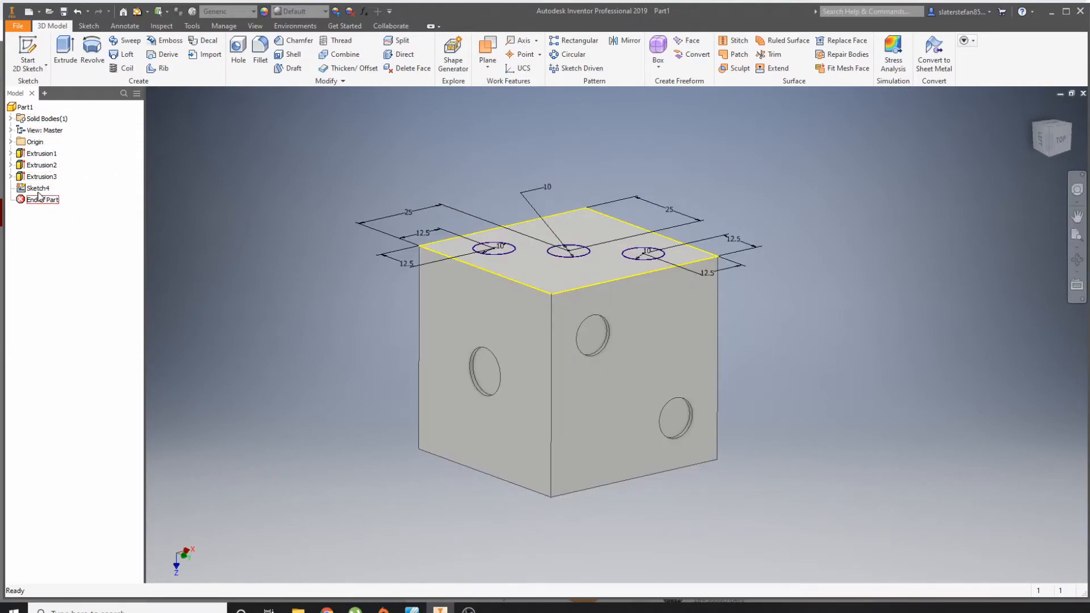
{"action": "left_click", "coordinate": [11, 177]}
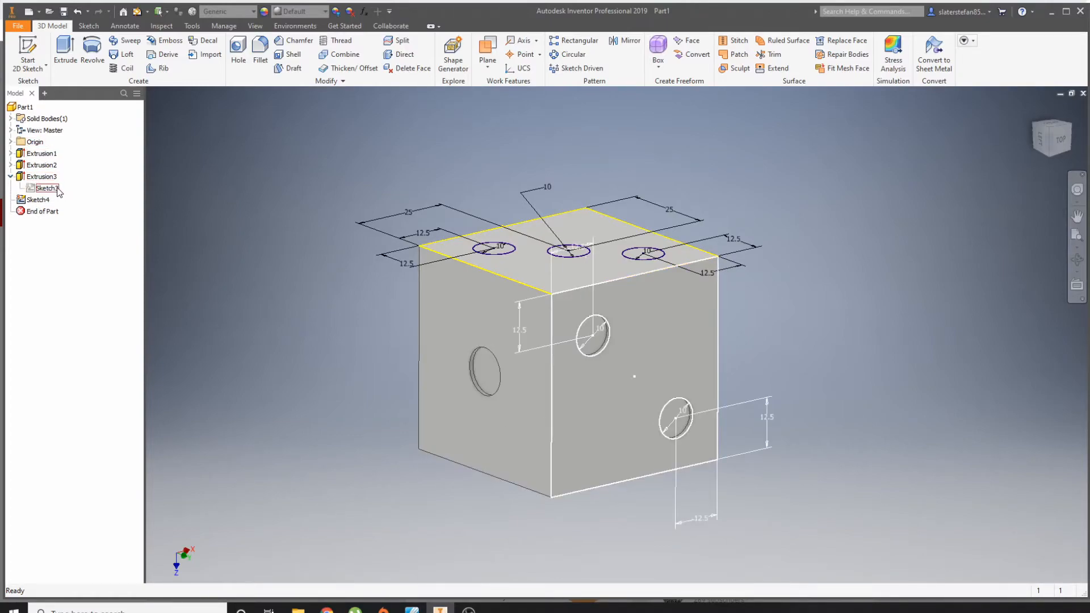
{"action": "left_click", "coordinate": [10, 176]}
{"action": "left_click", "coordinate": [38, 188]}
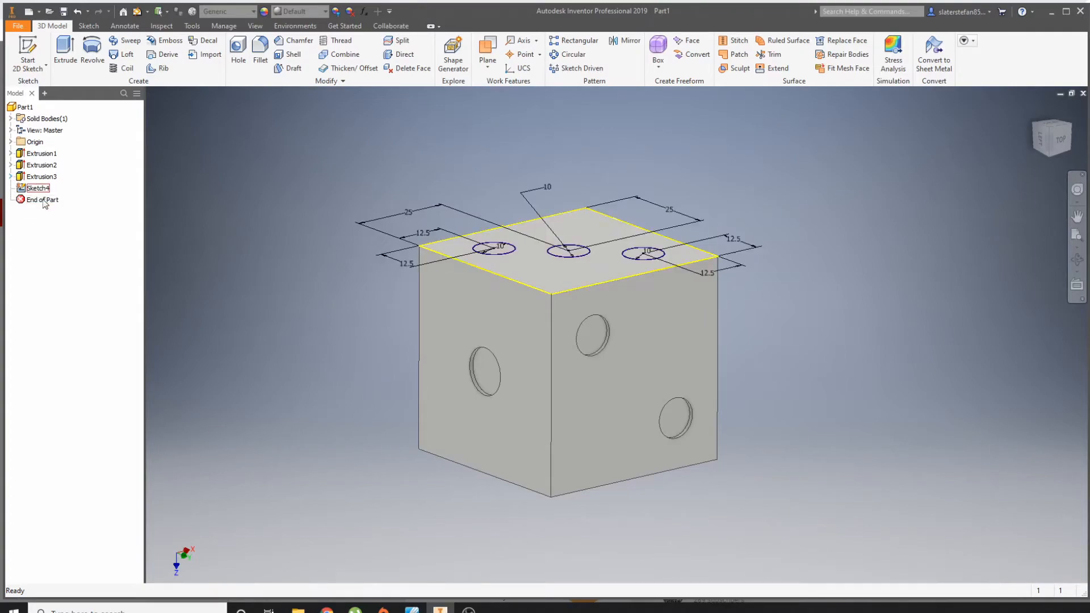
{"action": "left_click", "coordinate": [40, 188]}
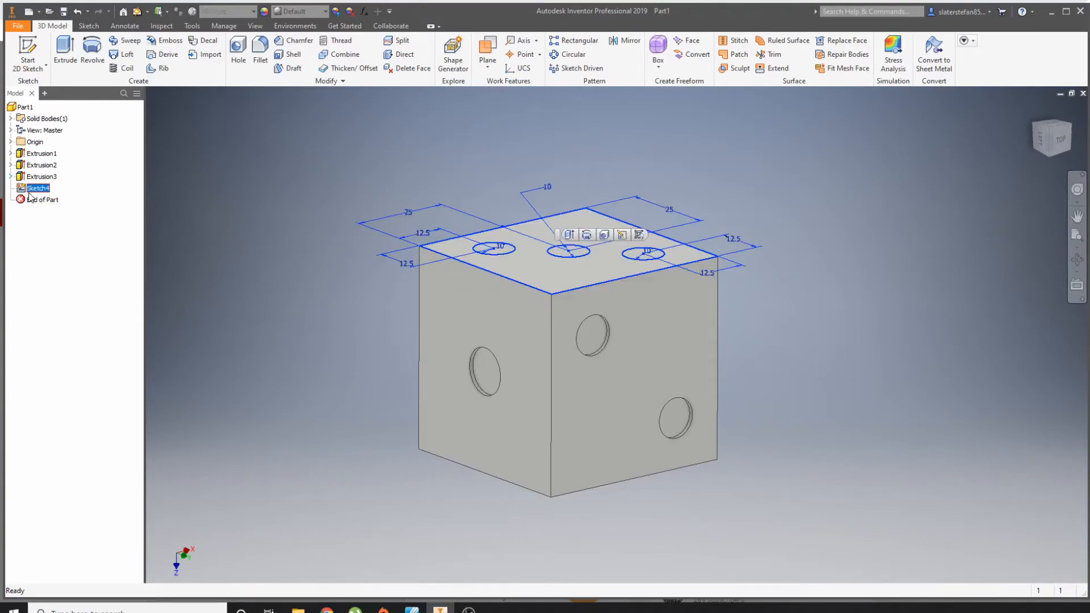
{"action": "left_click", "coordinate": [97, 266]}
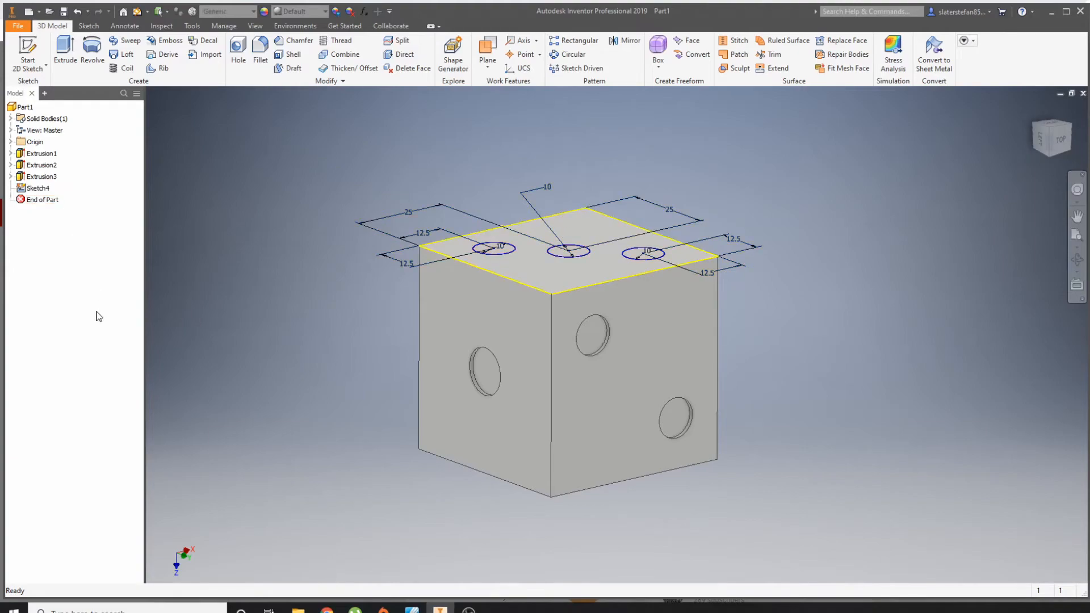
- Create a second sketch on the three-circle face and finish it without drawing anything
{"action": "left_click", "coordinate": [25, 45]}
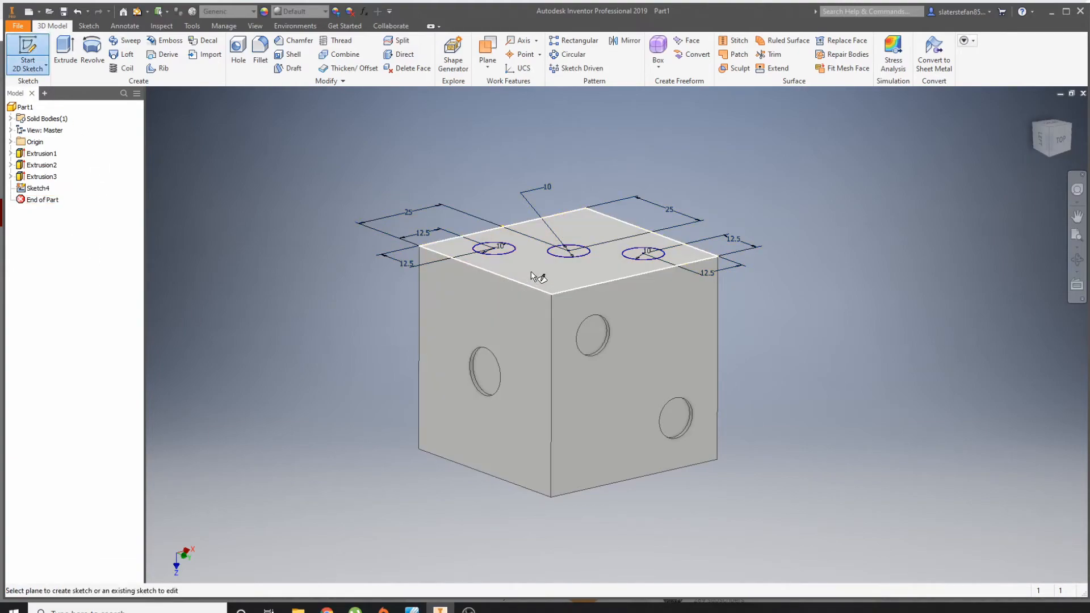
{"action": "left_click", "coordinate": [537, 264]}
{"action": "left_click", "coordinate": [670, 54]}
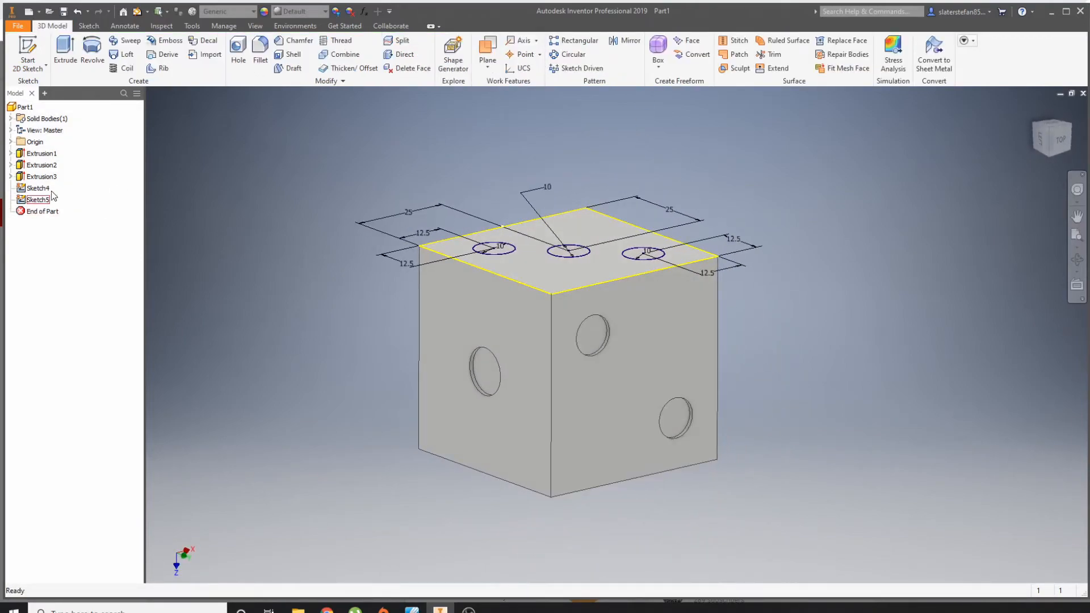
{"action": "left_click", "coordinate": [65, 63]}
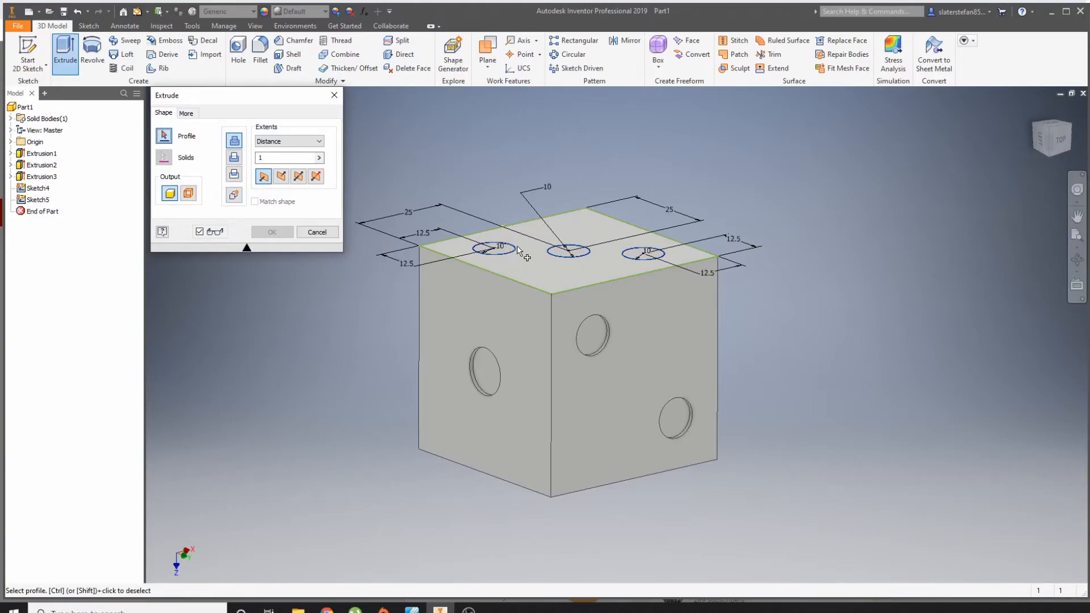
{"action": "left_click", "coordinate": [574, 264]}
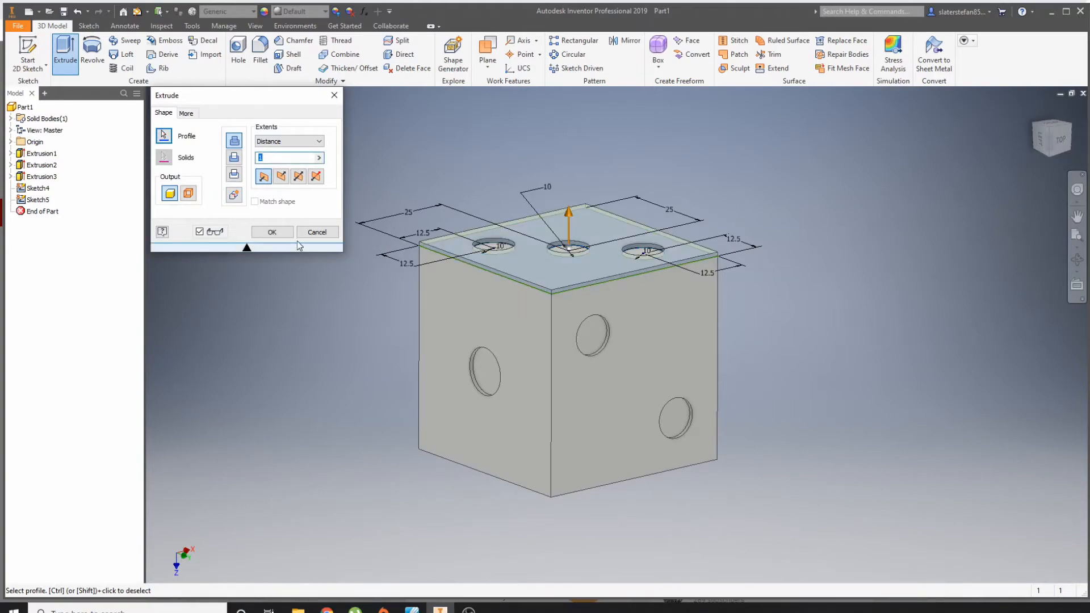
{"action": "left_click", "coordinate": [310, 234]}
{"action": "left_click", "coordinate": [64, 57]}
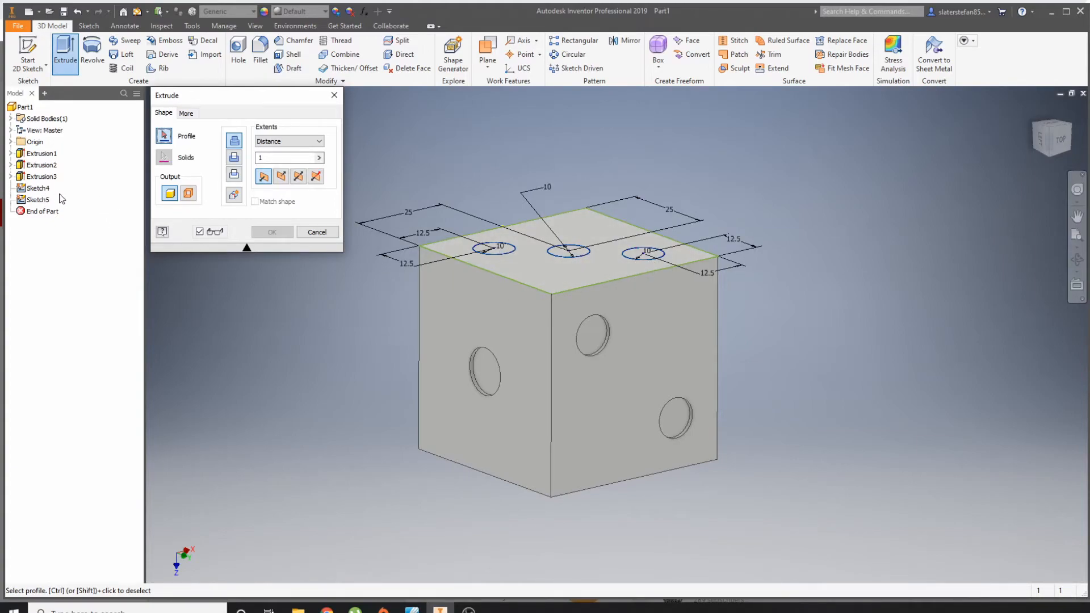
{"action": "left_click", "coordinate": [316, 234]}
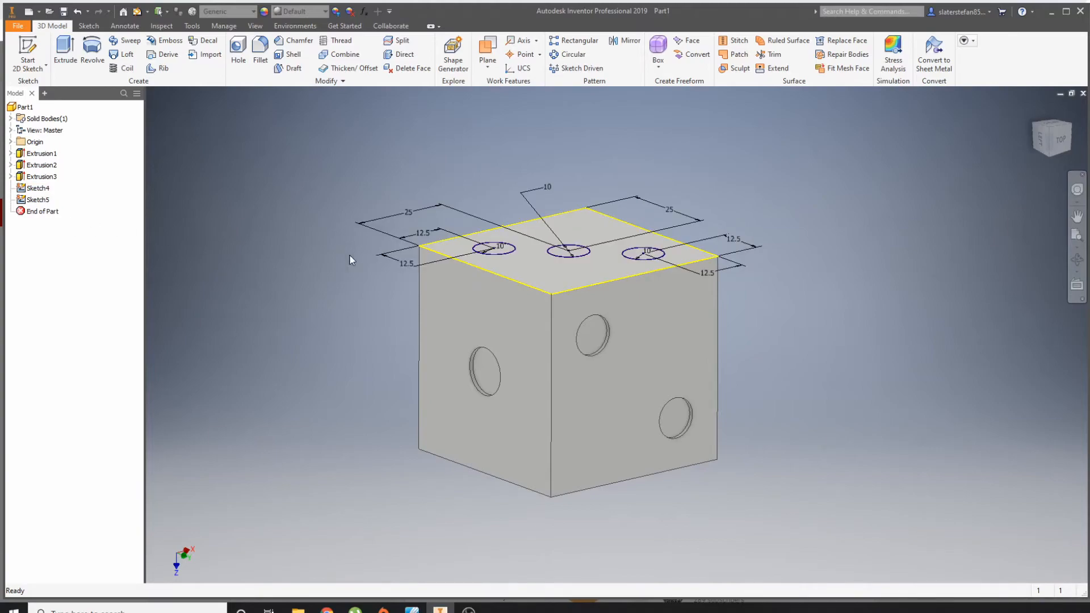
- Reopen the extra sketch on the three-circle face to inspect it, and finish it without edits
{"action": "left_click_drag", "start_coordinate": [1051, 138], "coordinate": [795, 261]}
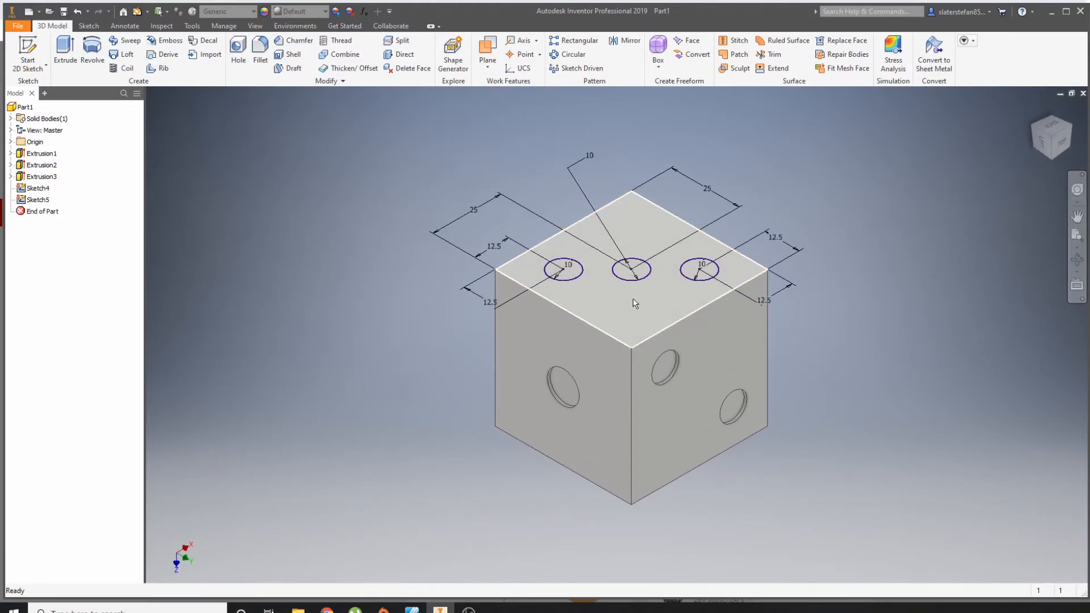
{"action": "left_click", "coordinate": [38, 199]}
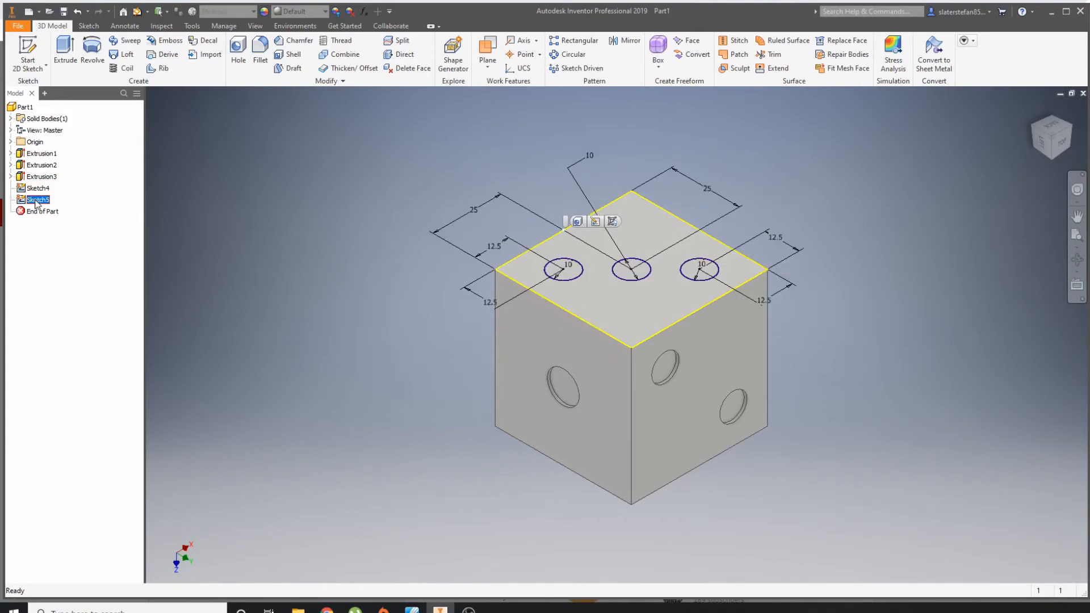
{"action": "left_click", "coordinate": [65, 52]}
{"action": "double_click", "coordinate": [28, 202]}
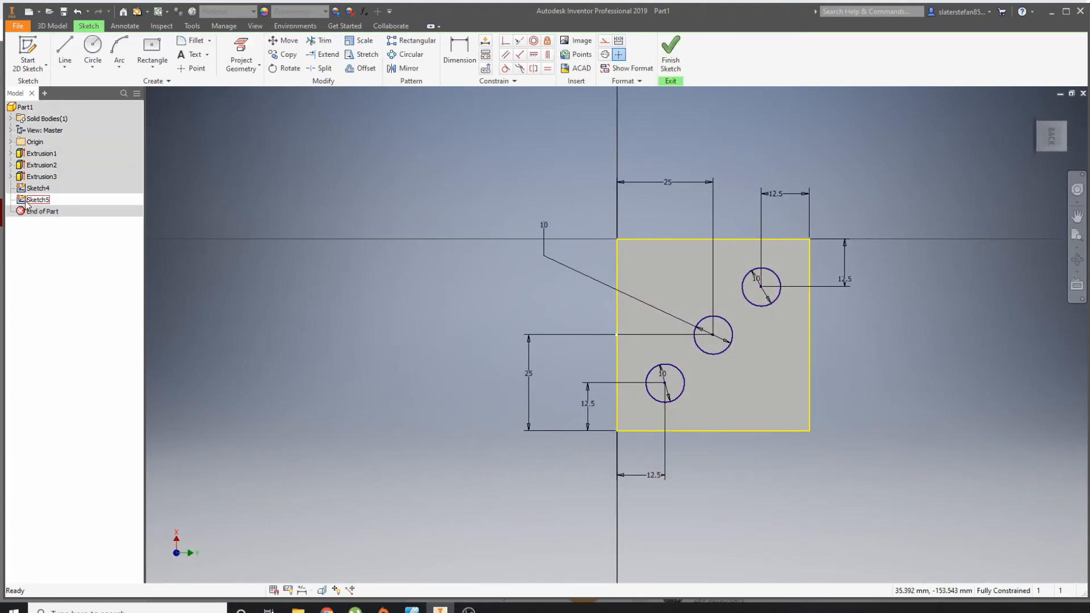
{"action": "left_click", "coordinate": [25, 201]}
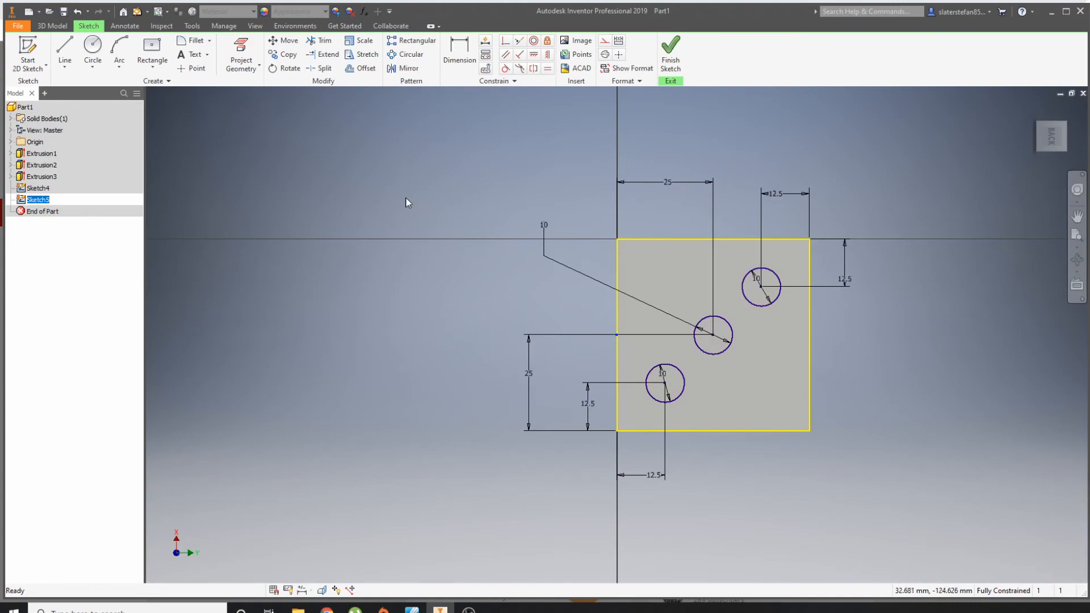
{"action": "left_click", "coordinate": [670, 54]}
- Delete the extra empty sketch, Sketch5, from the three-circle face
{"action": "left_click", "coordinate": [38, 200]}
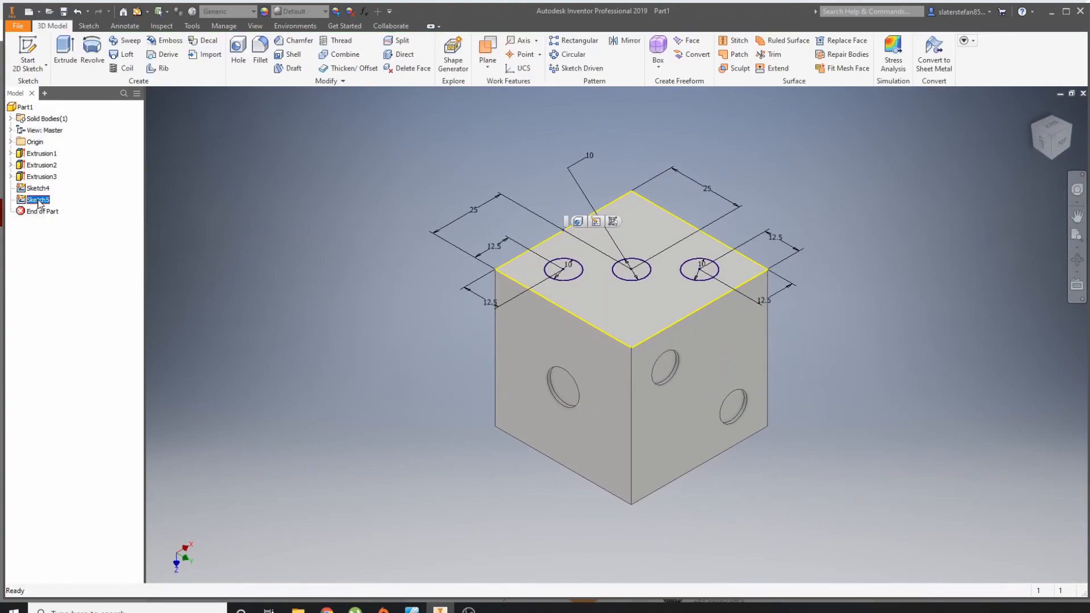
{"action": "left_click", "coordinate": [37, 187]}
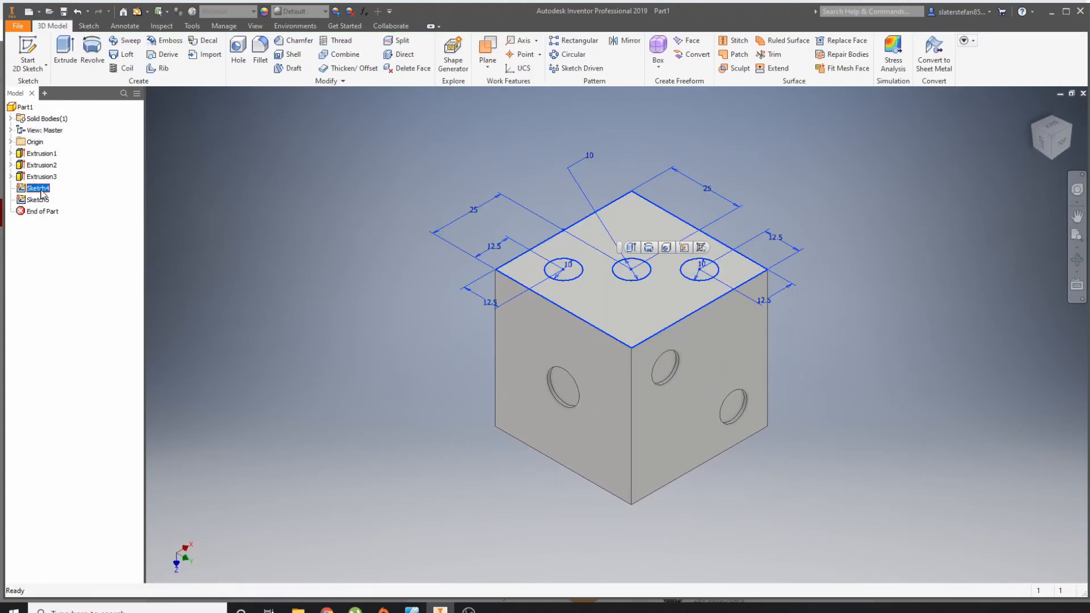
{"action": "left_click", "coordinate": [37, 200]}
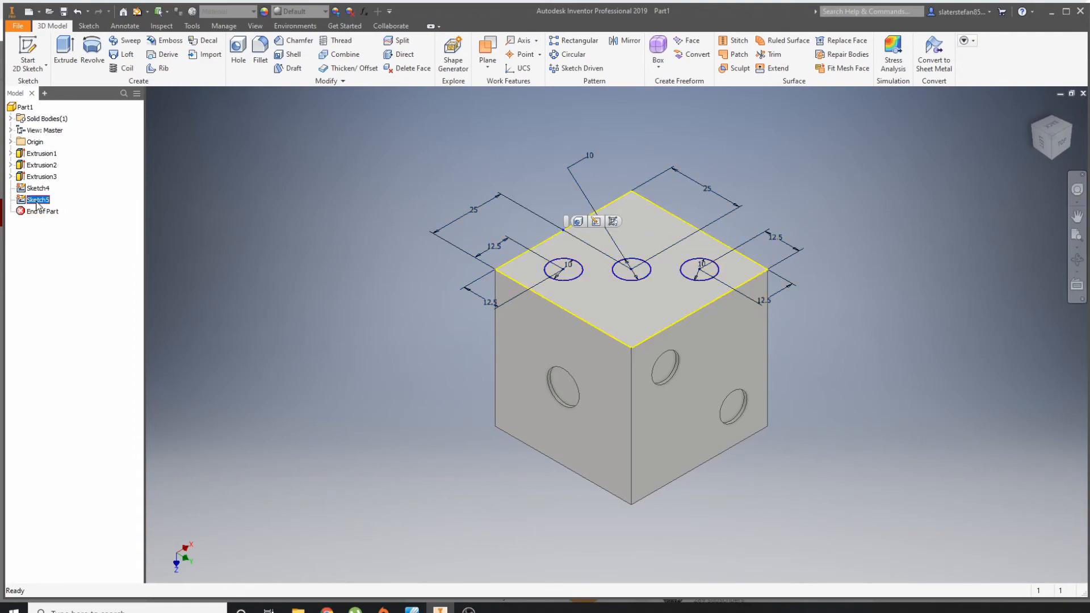
{"action": "key", "text": "Delete"}
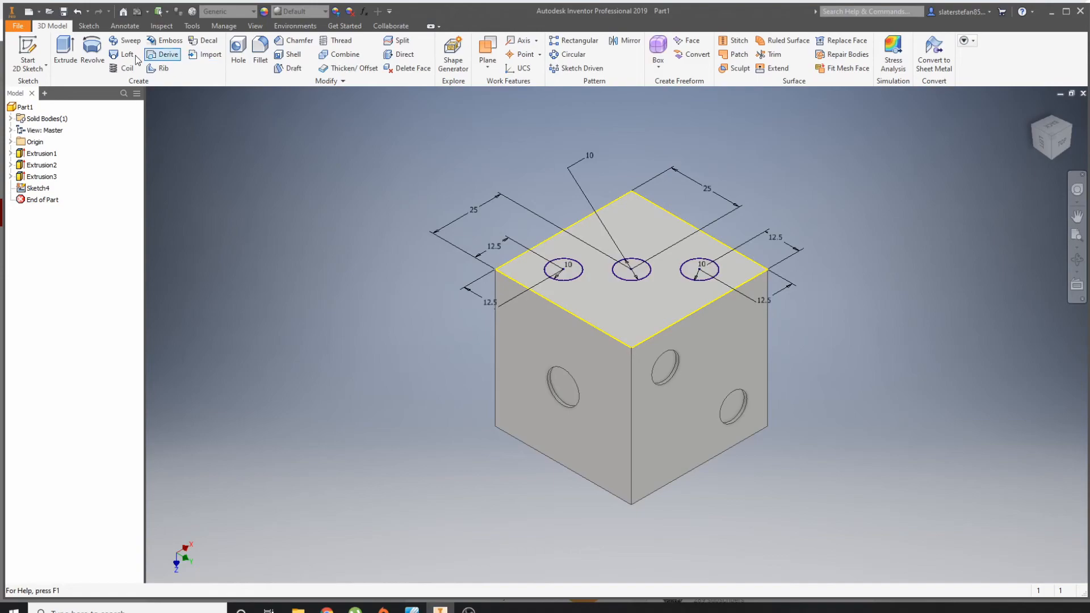
- Extrude all three circles as a cut 1 mm deep into the cube
{"action": "left_click", "coordinate": [65, 50]}
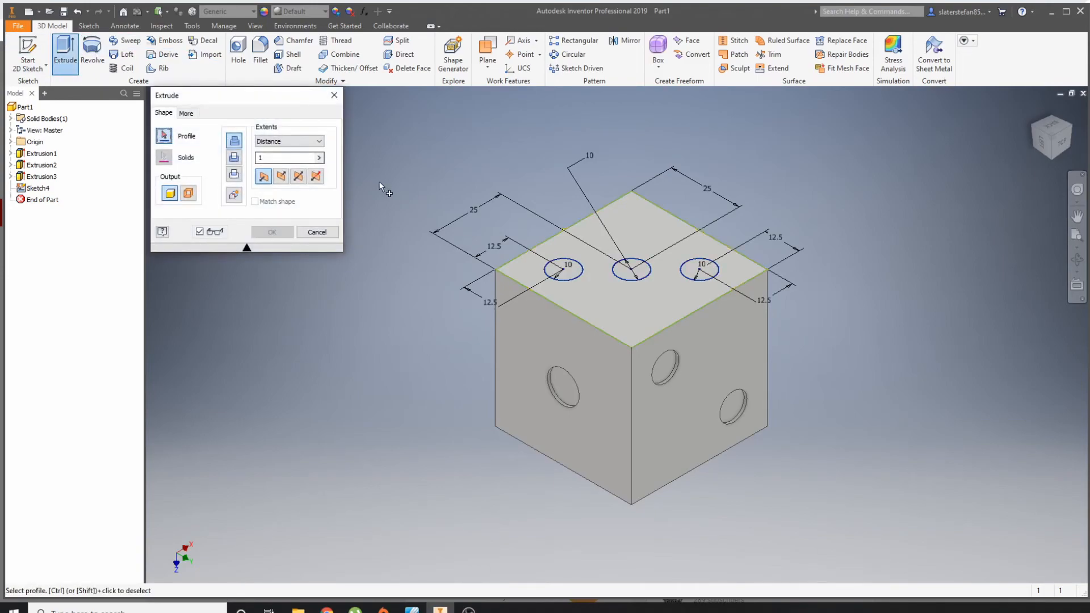
{"action": "left_click", "coordinate": [563, 272]}
{"action": "left_click", "coordinate": [630, 273]}
{"action": "left_click", "coordinate": [700, 271]}
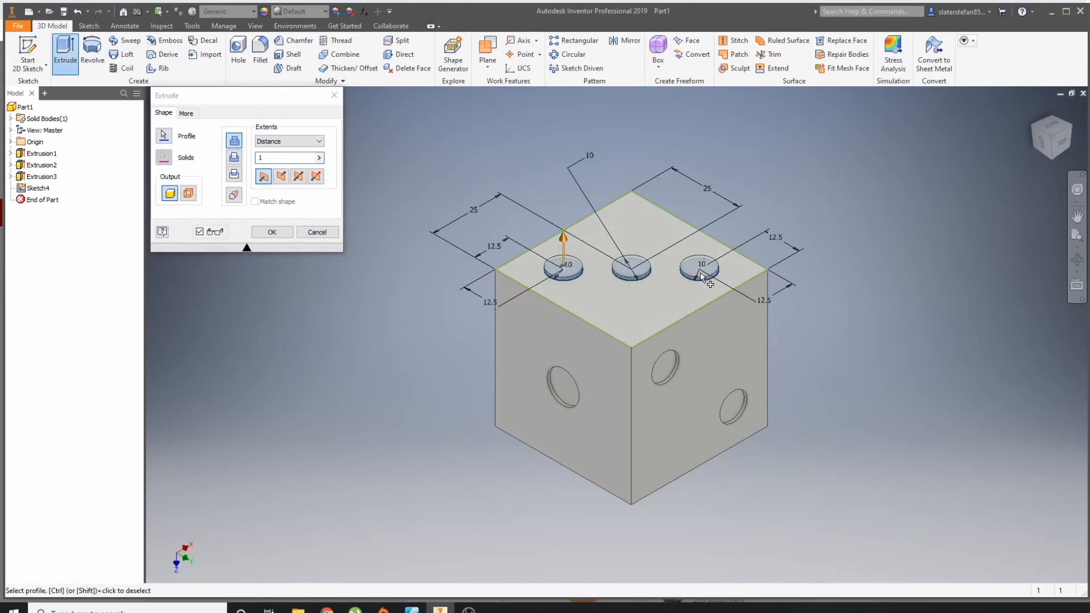
{"action": "left_click", "coordinate": [234, 157]}
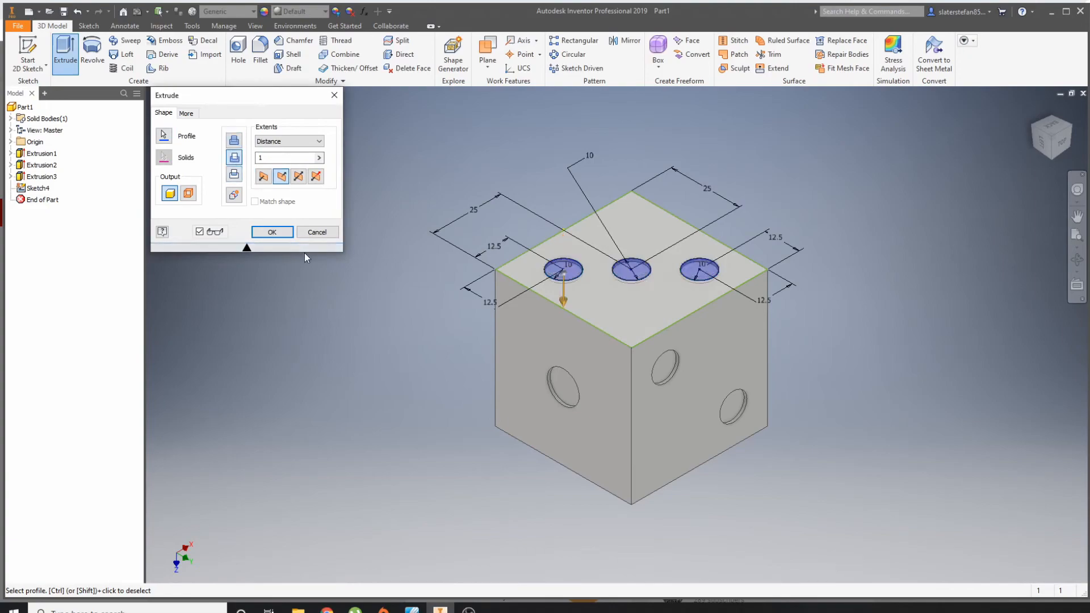
{"action": "left_click", "coordinate": [272, 232]}
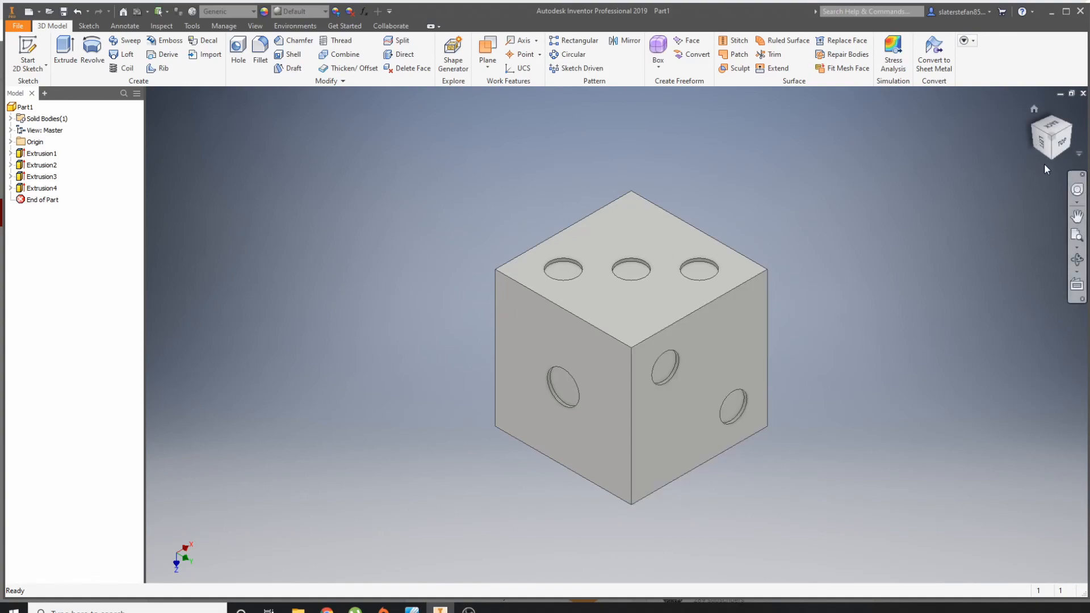
{"action": "left_click", "coordinate": [1030, 121]}
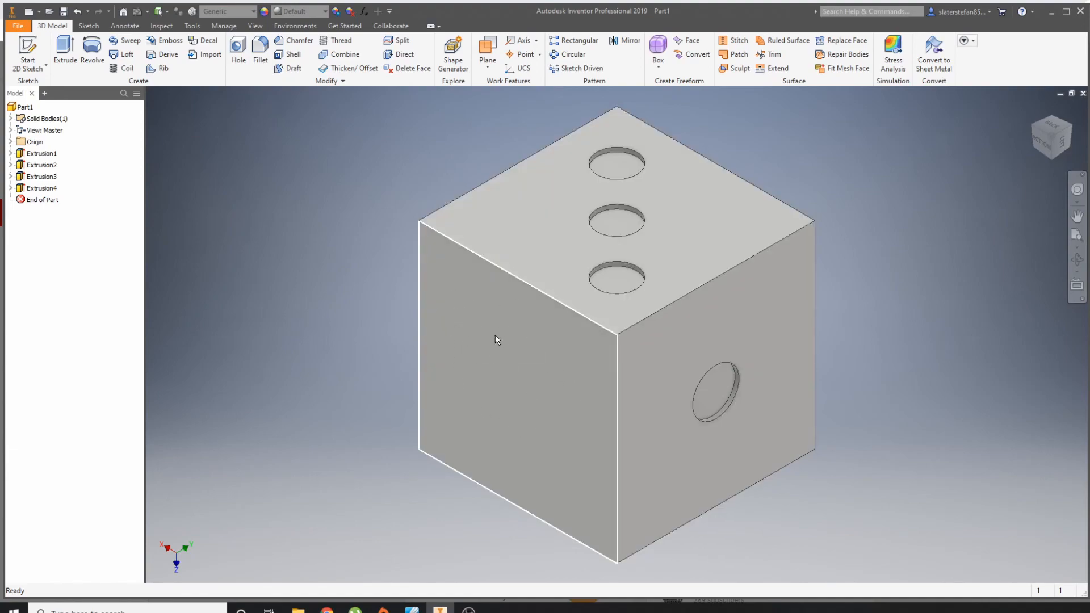
{"action": "left_click_drag", "start_coordinate": [1055, 129], "coordinate": [1063, 136]}
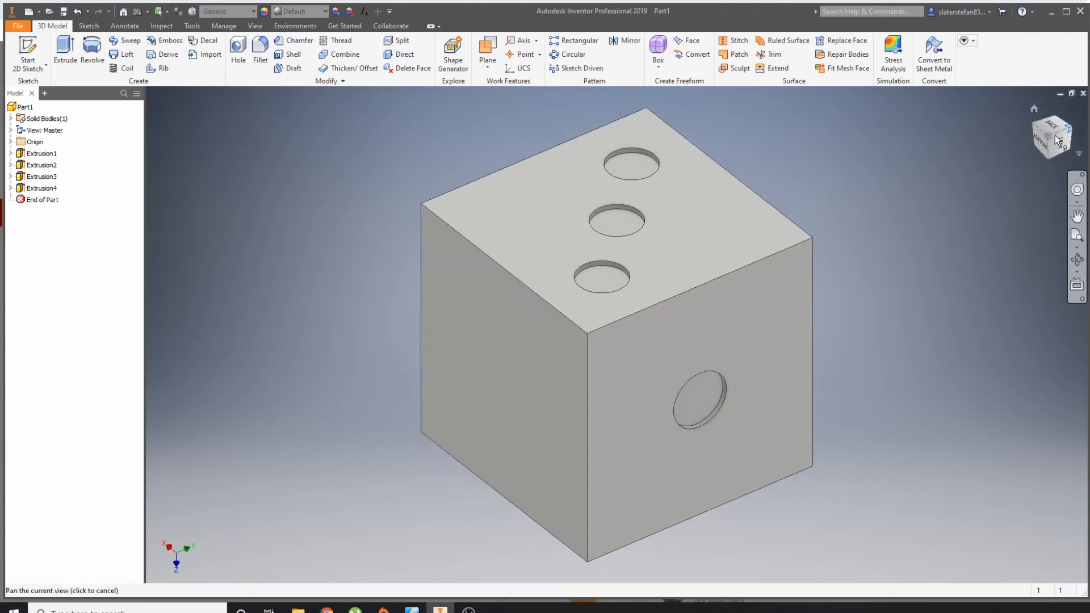
{"action": "left_click", "coordinate": [1063, 136]}
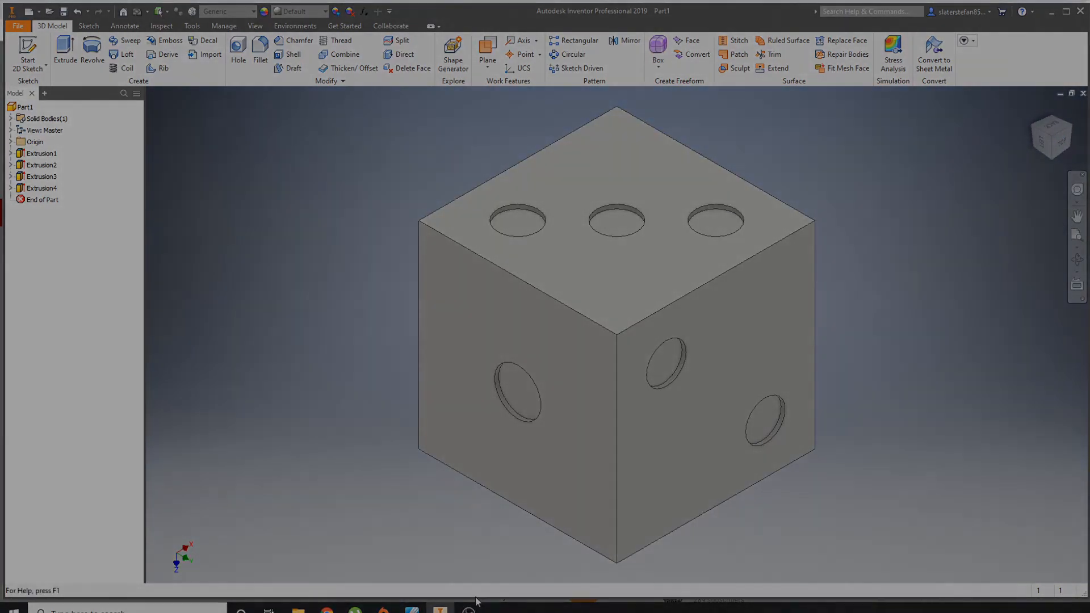